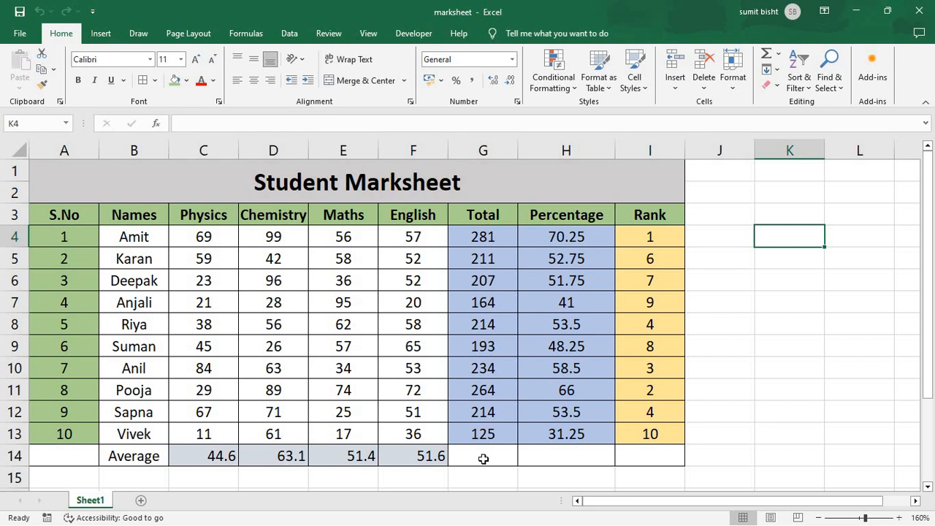
- Add a new blank worksheet to the workbook, check the layout of the marksheet on Sheet1, and return to the new sheet
click(142, 501)
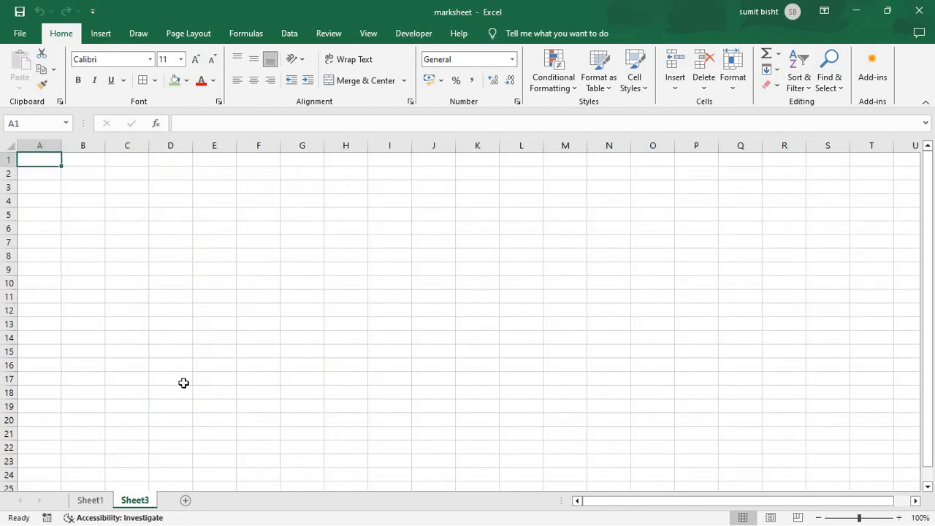
ctrl+scroll(183, 382, up, 6)
ctrl+scroll(183, 383, up, 4)
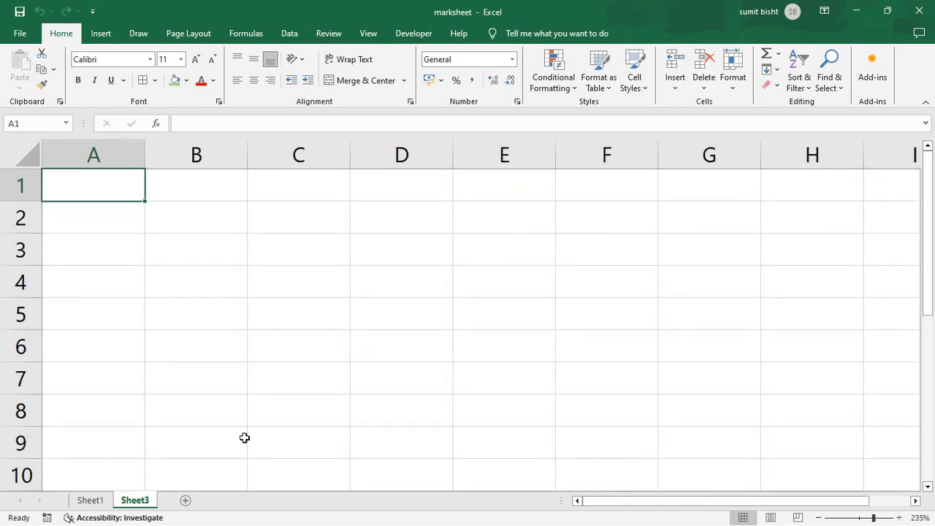
ctrl+scroll(200, 399, down, 2)
click(100, 502)
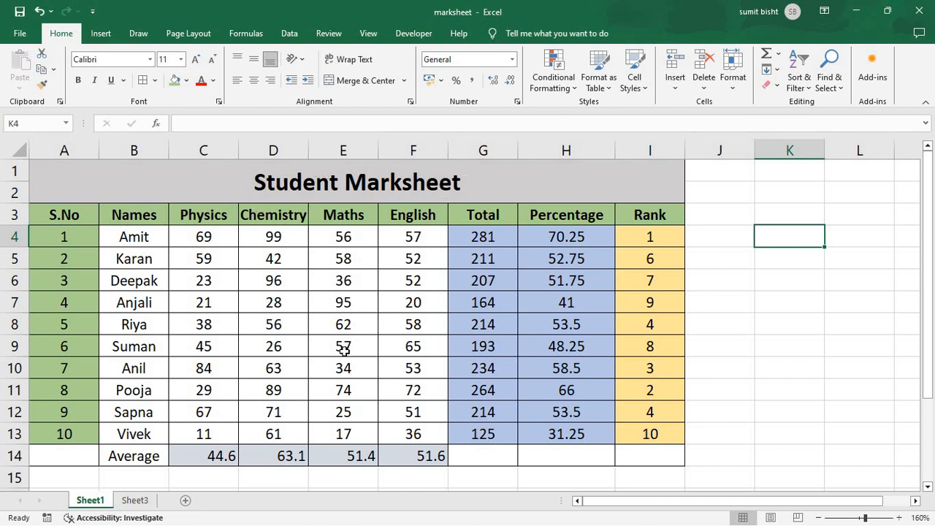
click(136, 503)
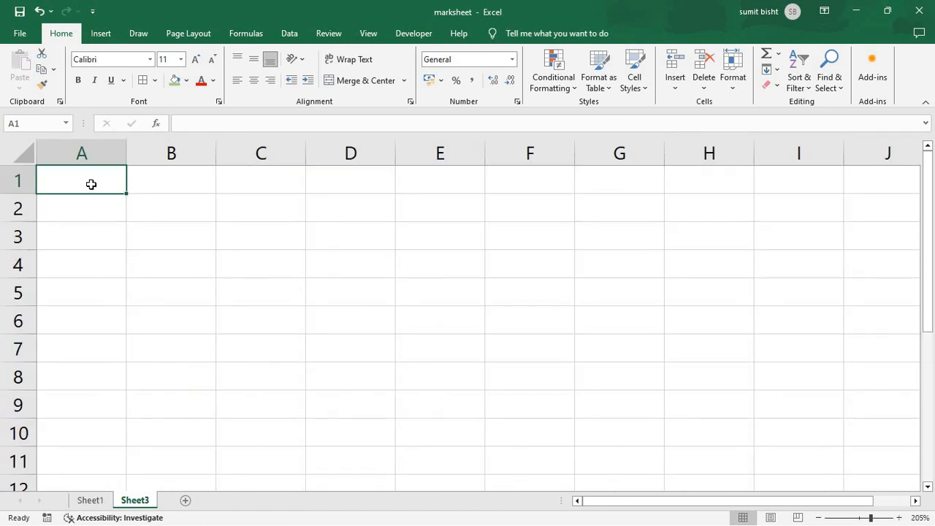
- Merge and center cells A1:I2 on Sheet3 and enter the title "Student Record" in them
drag(92, 184, 761, 200)
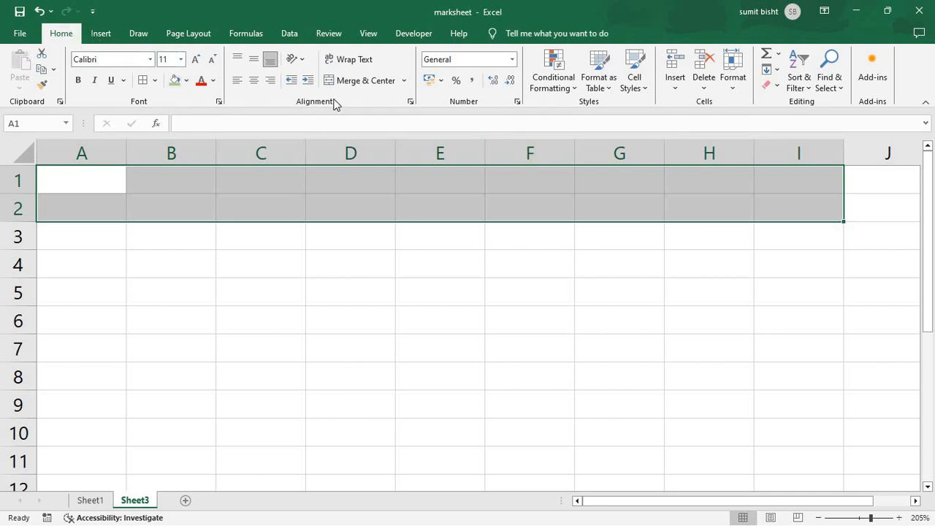
click(362, 81)
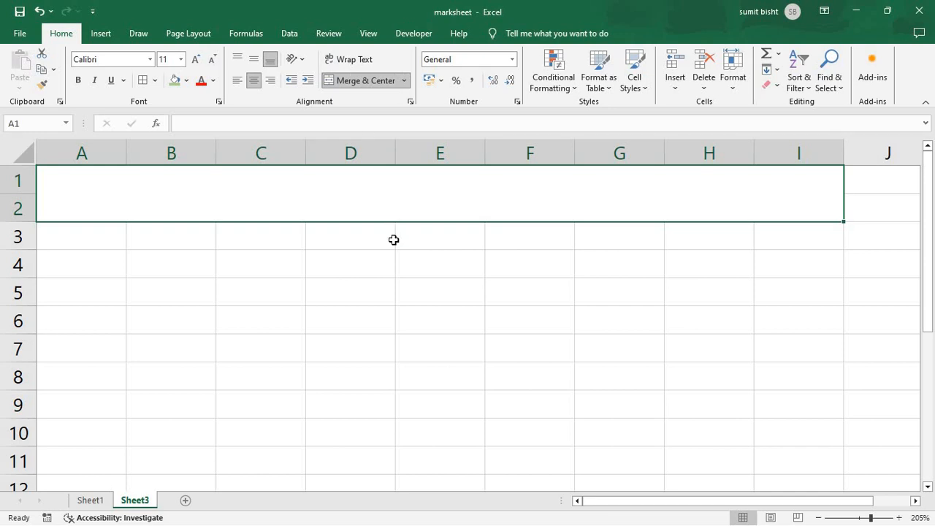
text(Student )
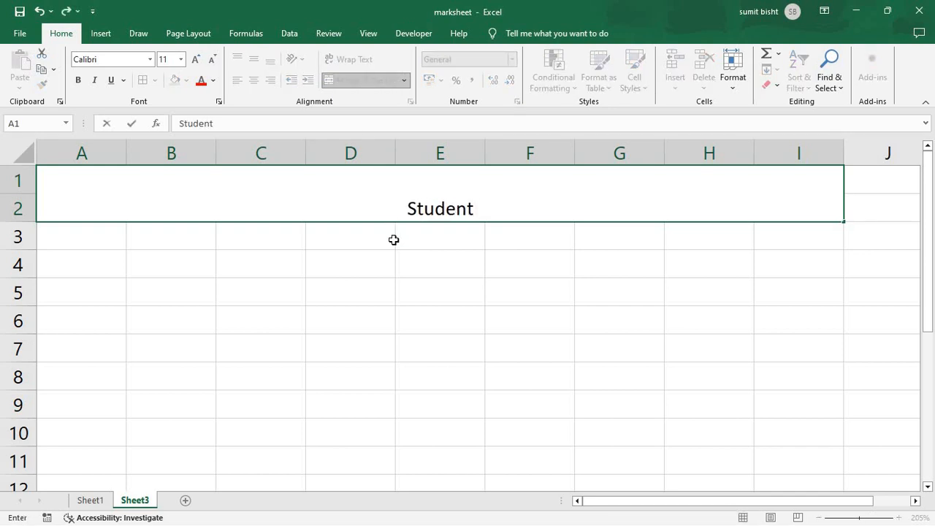
text(Markshe)
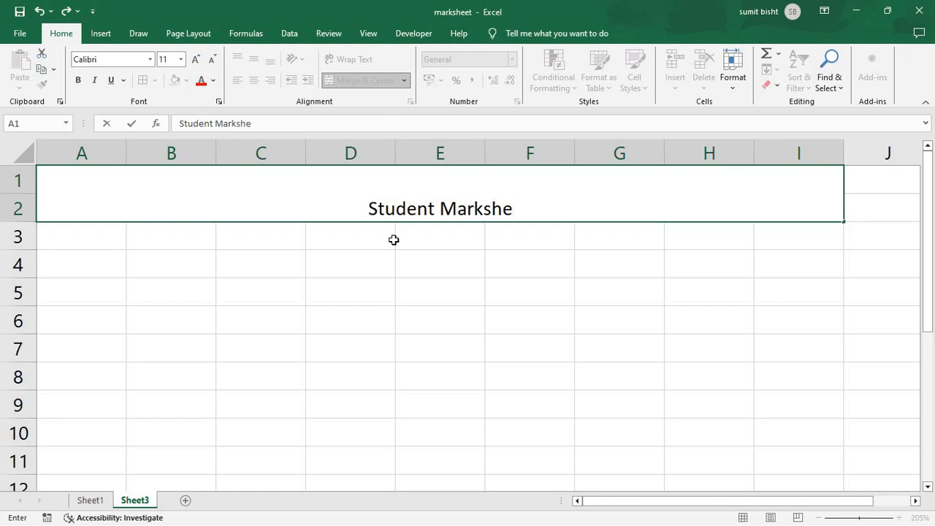
key(BackSpace)
key(BackSpace)
key(BackSpace)
key(BackSpace)
key(BackSpace)
key(BackSpace)
key(BackSpace)
text(Re)
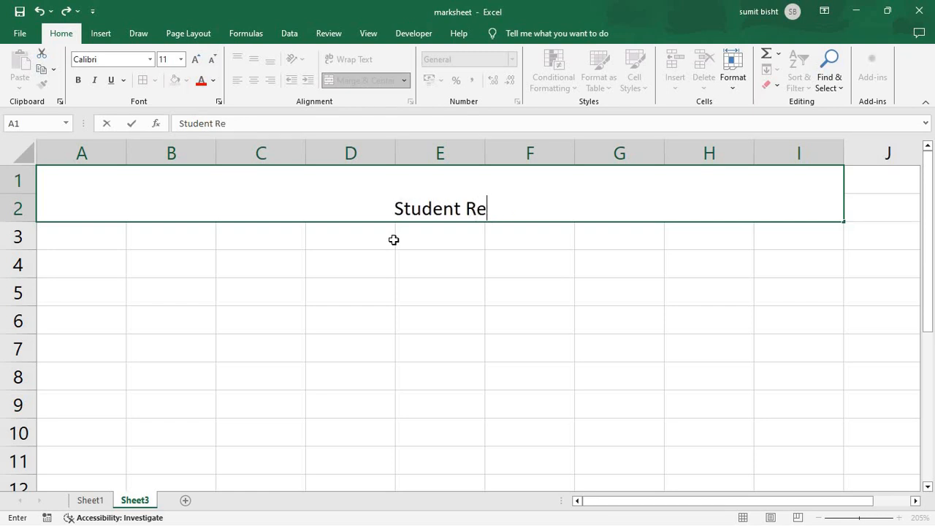
text(cord)
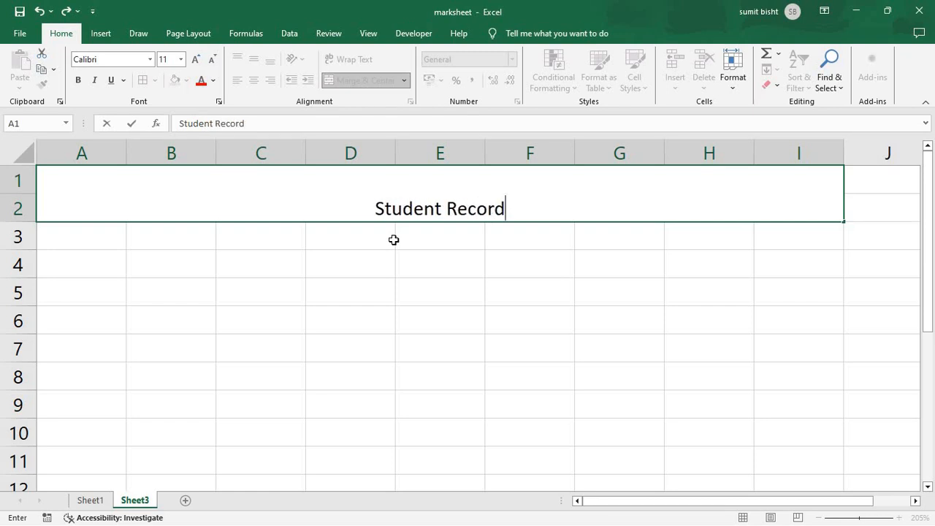
key(Return)
- Enter the header "S.No" in A3 and fill the serial numbers 1 to 10 down cells A4:A13
key(Right)
key(Left)
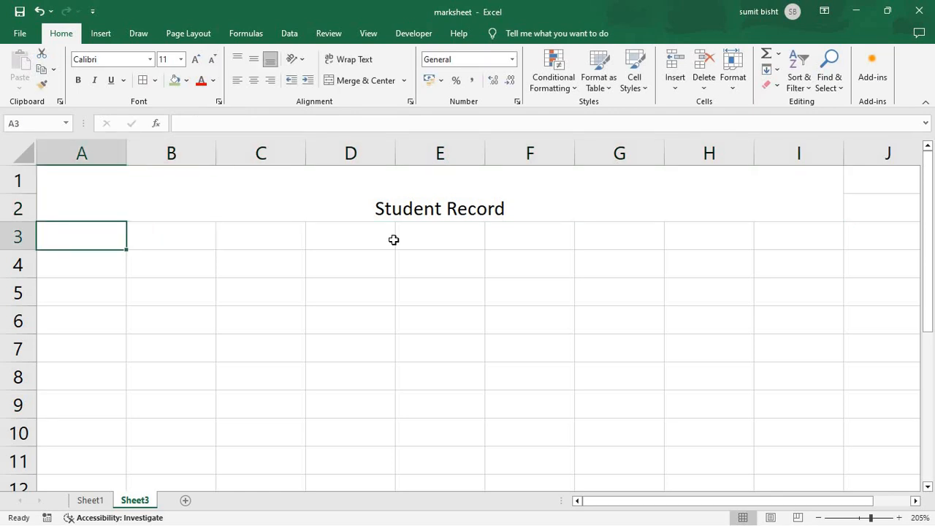
text(S.No)
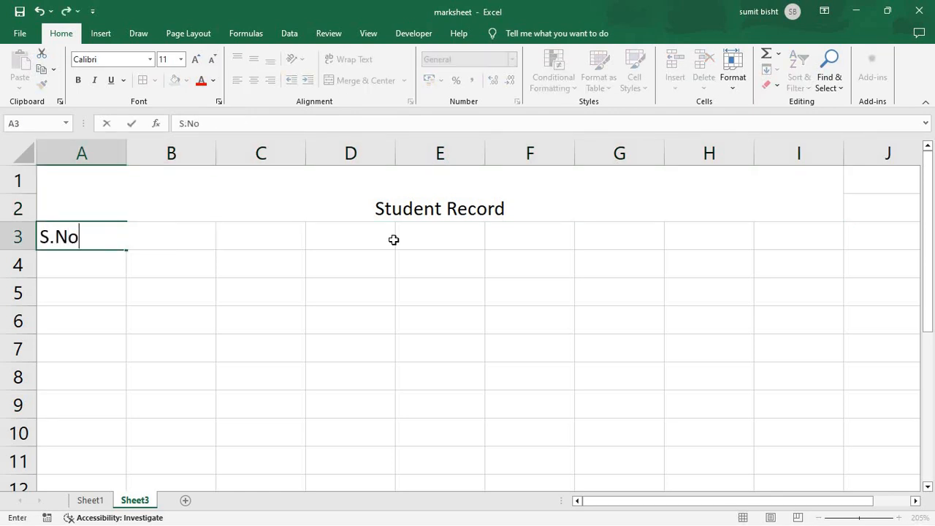
key(Return)
text(1)
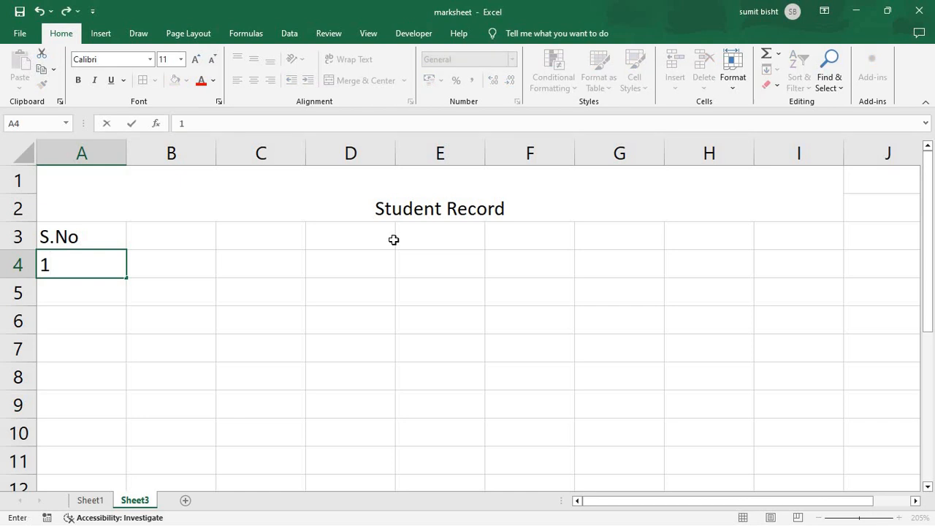
key(Return)
text(2)
key(Up)
key(shift+Down)
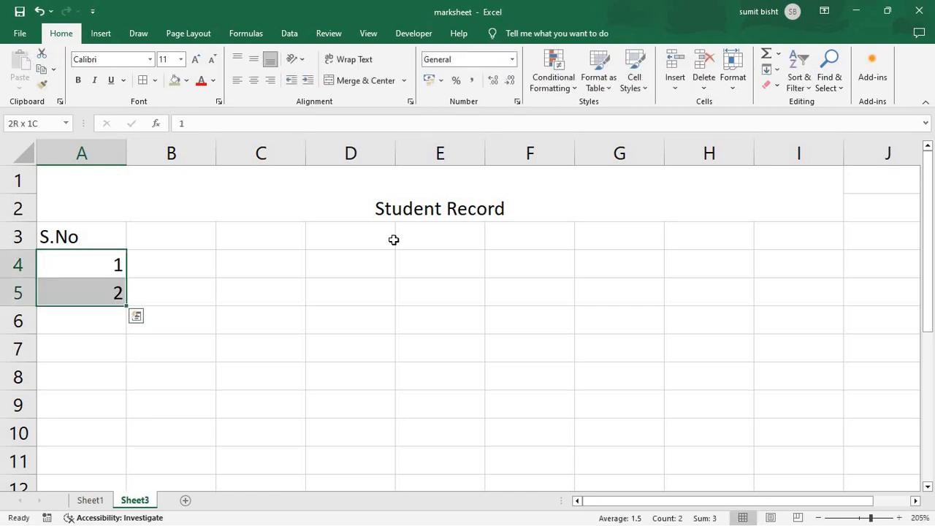
ctrl+scroll(270, 334, down, 2)
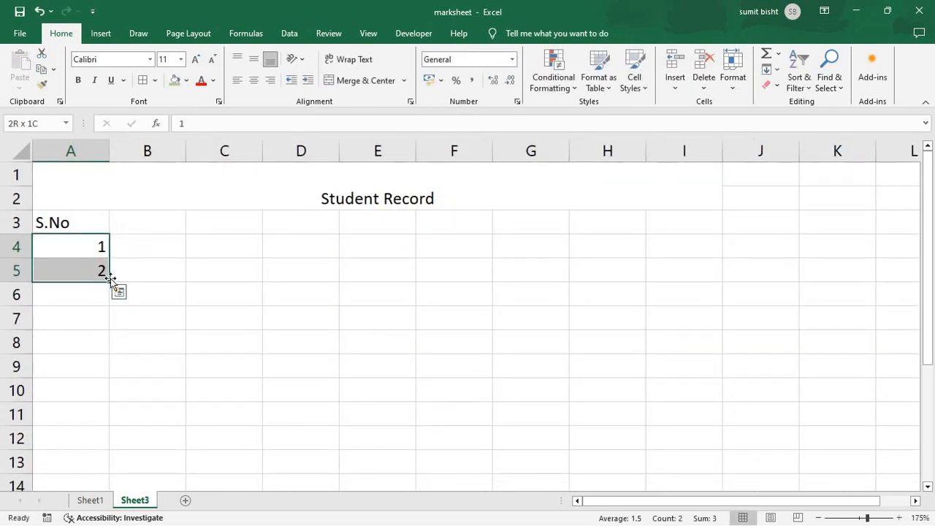
drag(108, 282, 103, 466)
- Enter the column header "Names" in cell B3
click(147, 233)
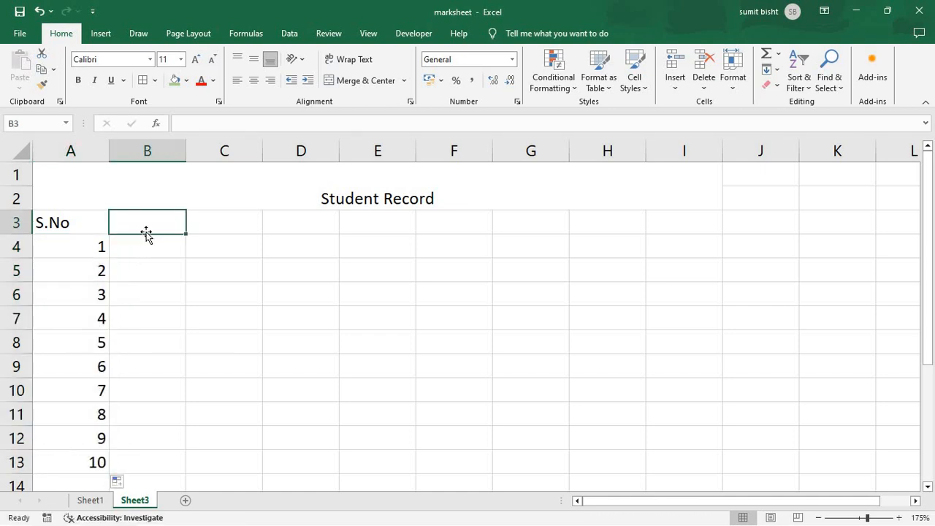
text(Names)
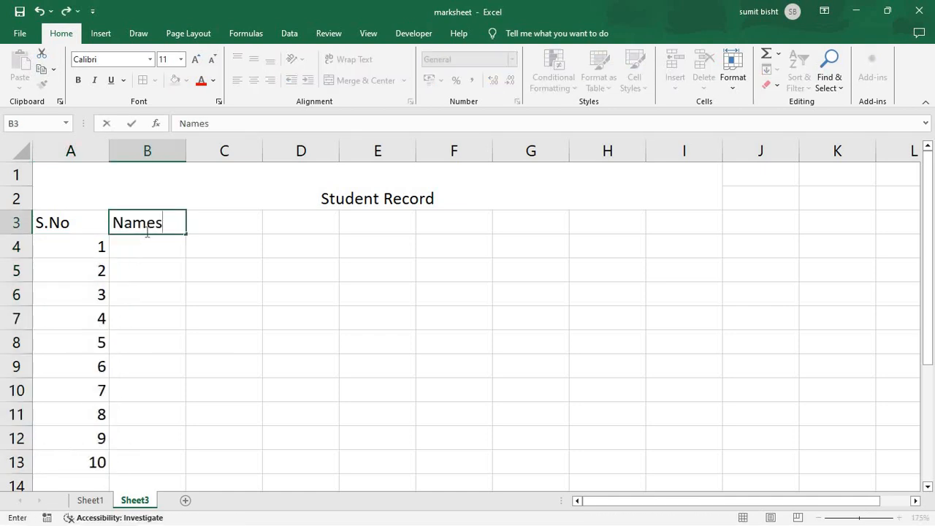
key(Tab)
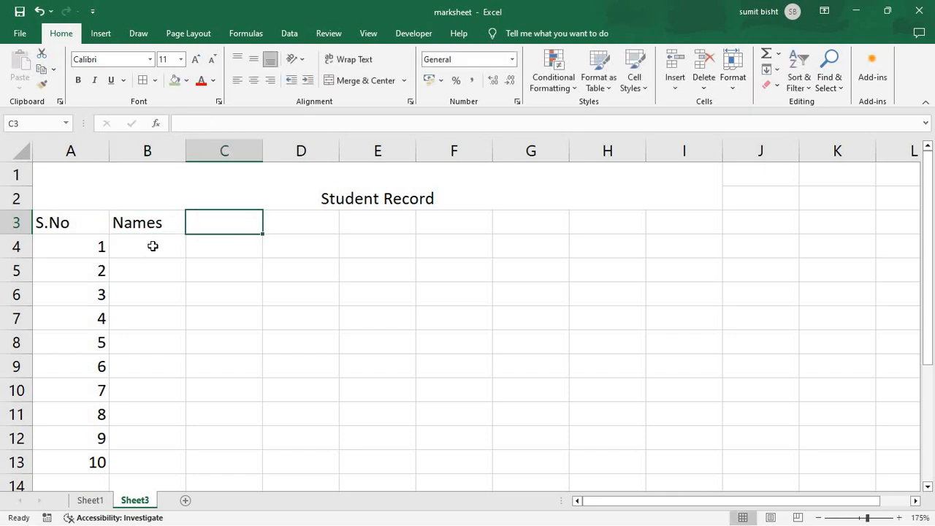
- Copy the student names in B4:B13 of Sheet1 into the Names column of Sheet3, starting at B4
click(91, 501)
drag(134, 238, 134, 432)
right_click(134, 432)
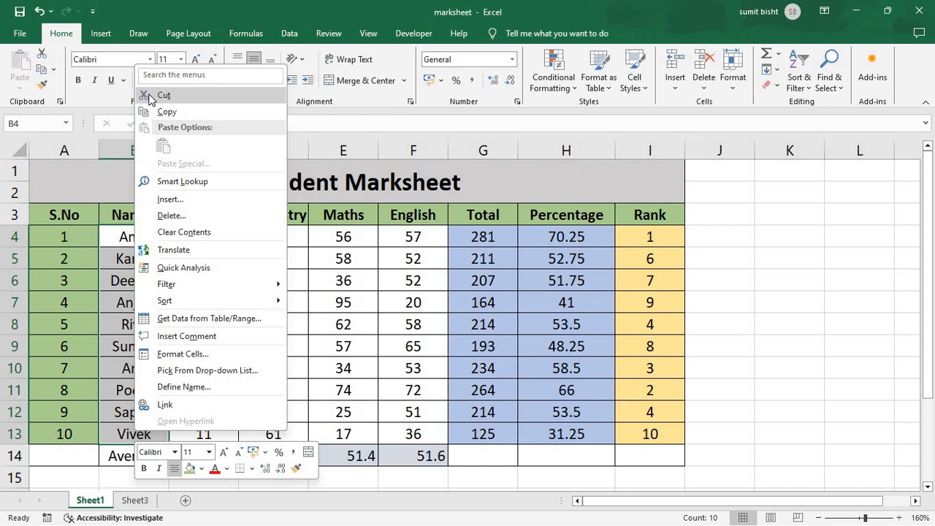
click(175, 115)
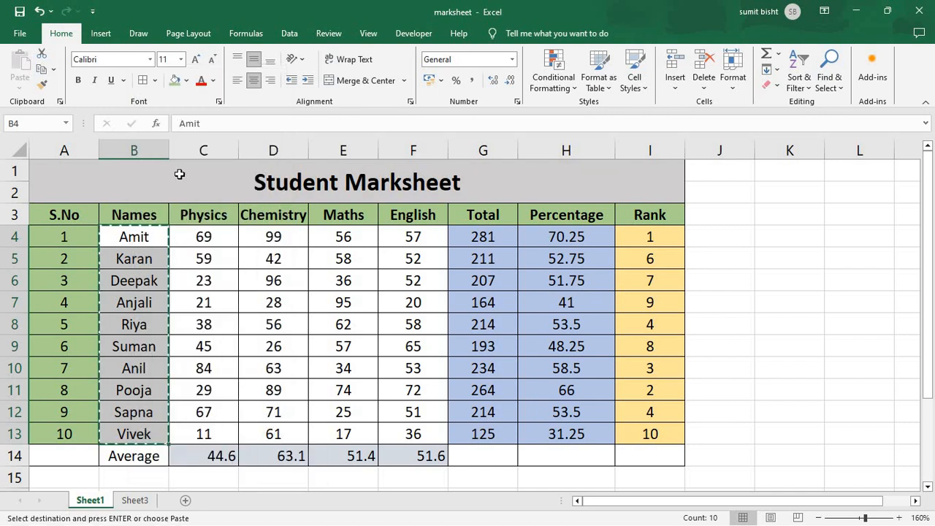
click(136, 500)
click(147, 246)
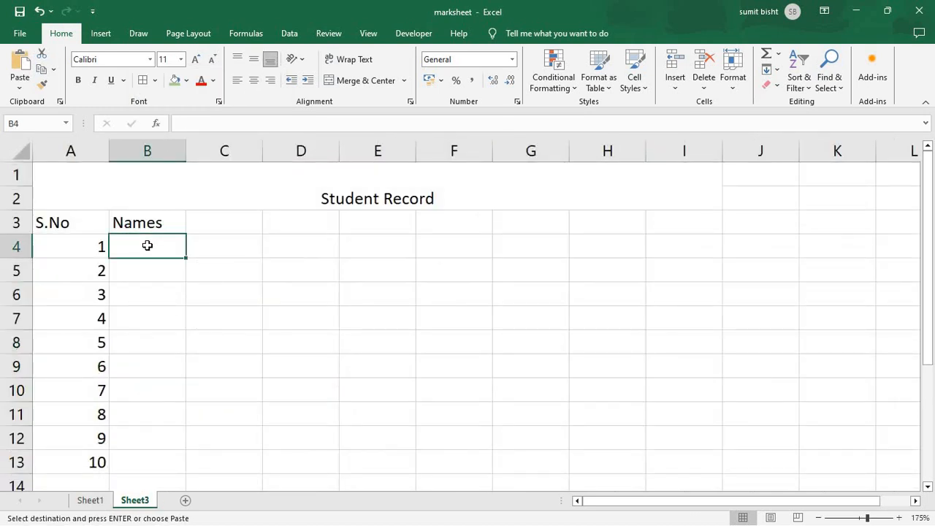
key(ctrl+v)
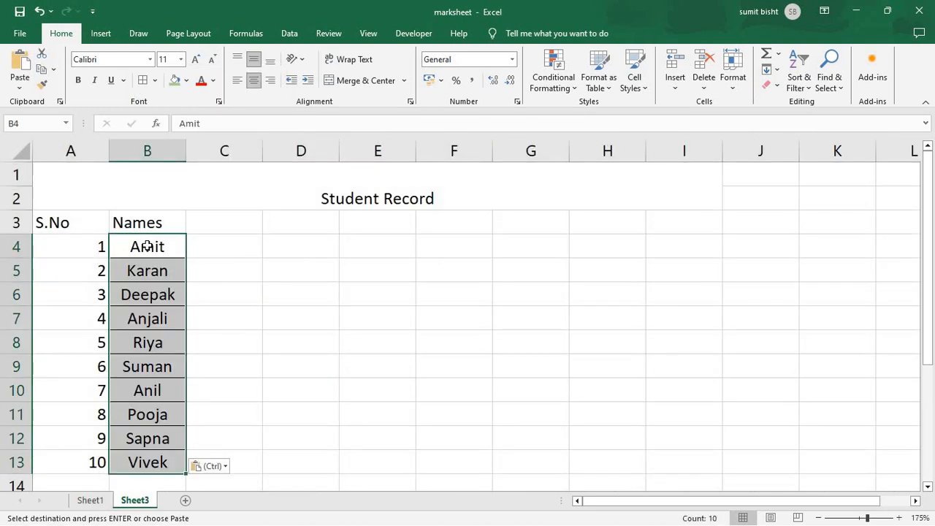
- Enter the subject headers "Physics" in C3 and "Chemistry" in D3 of Sheet3
click(194, 227)
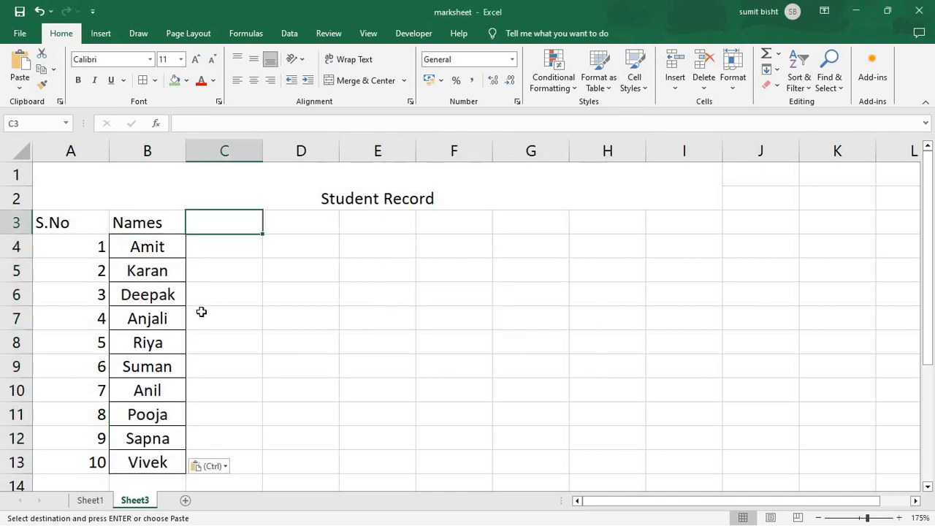
click(88, 501)
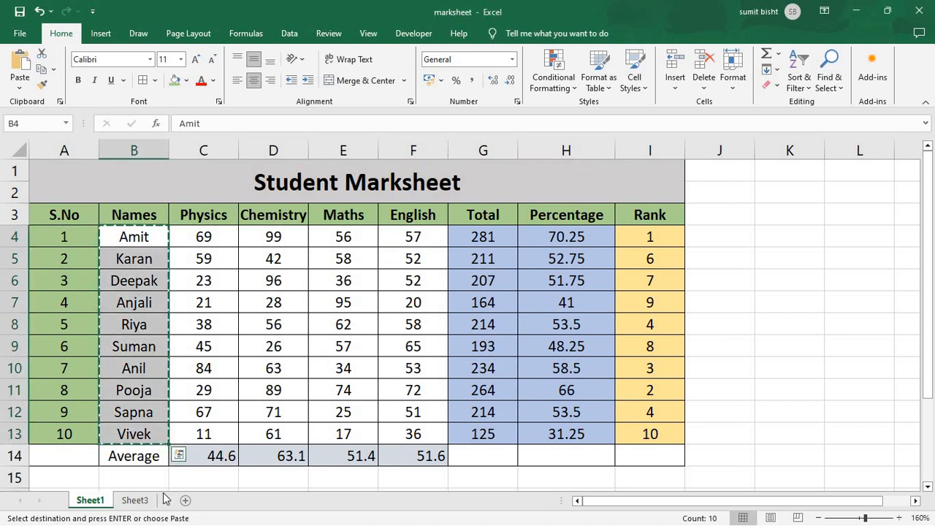
click(134, 500)
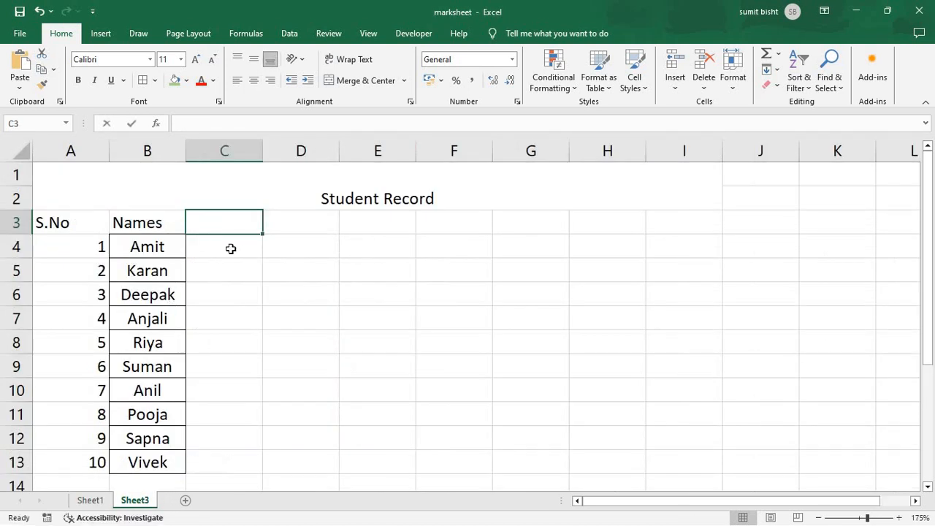
text(Physics)
key(Tab)
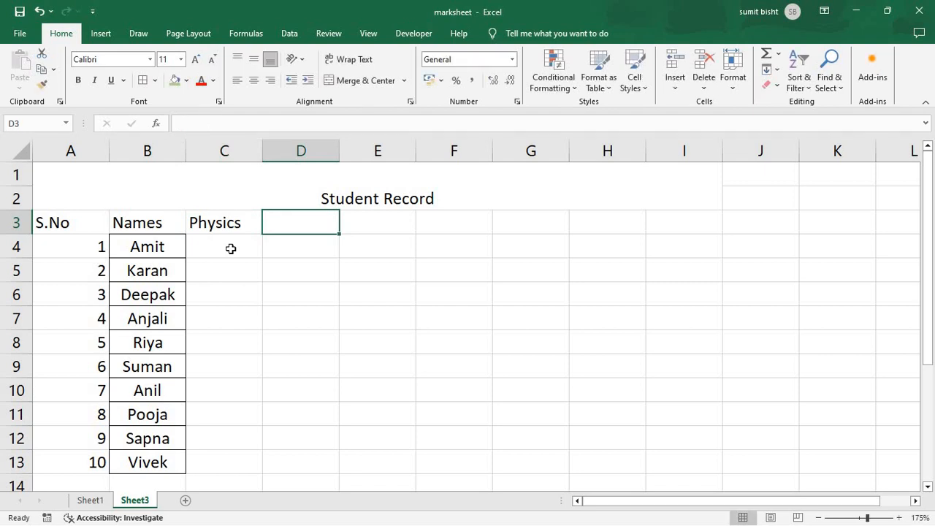
text(Chemnis)
key(BackSpace)
key(BackSpace)
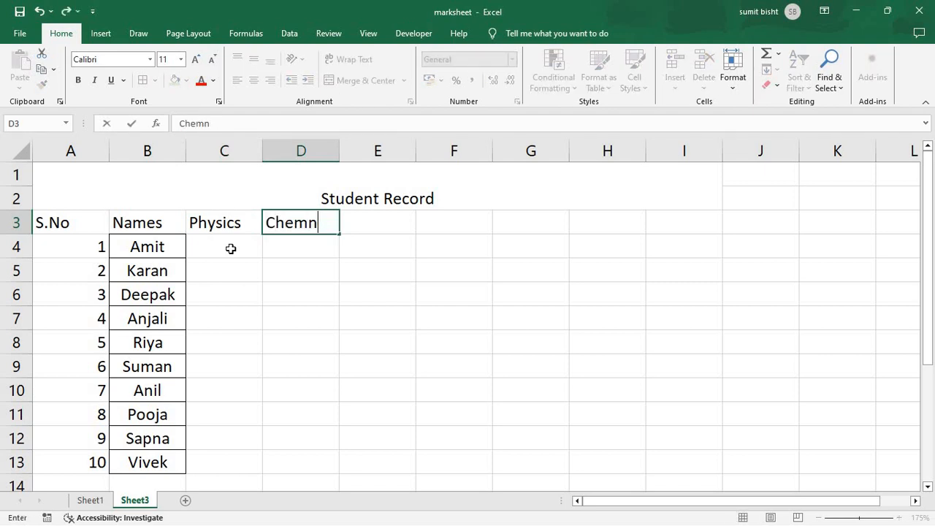
key(BackSpace)
text(istry)
key(Tab)
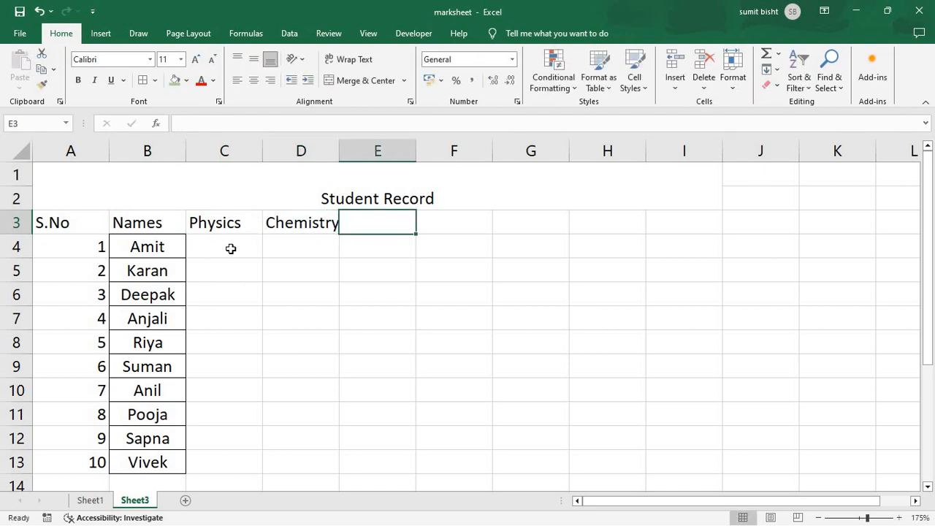
- Enter the headers "Maths", "English", "Total", "Percent" and "Rank" in cells E3 to I3
text(Maths)
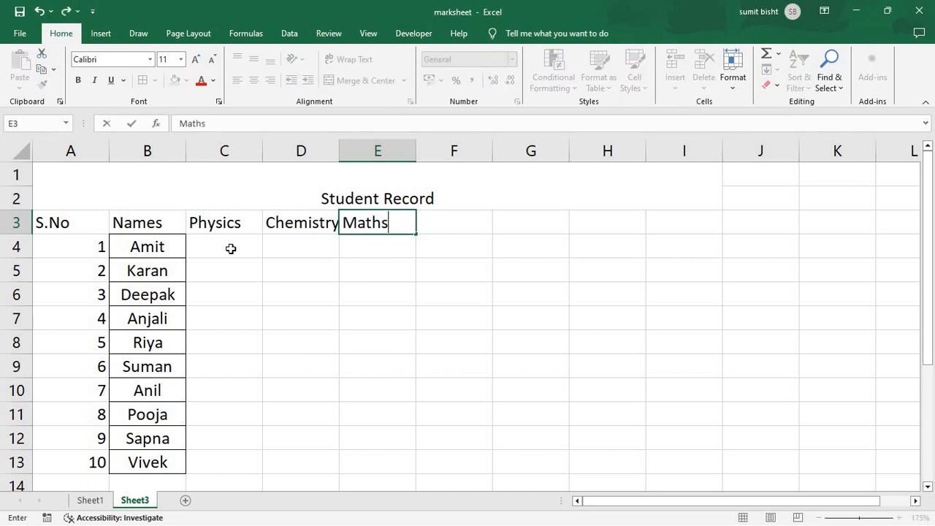
key(Tab)
text(English)
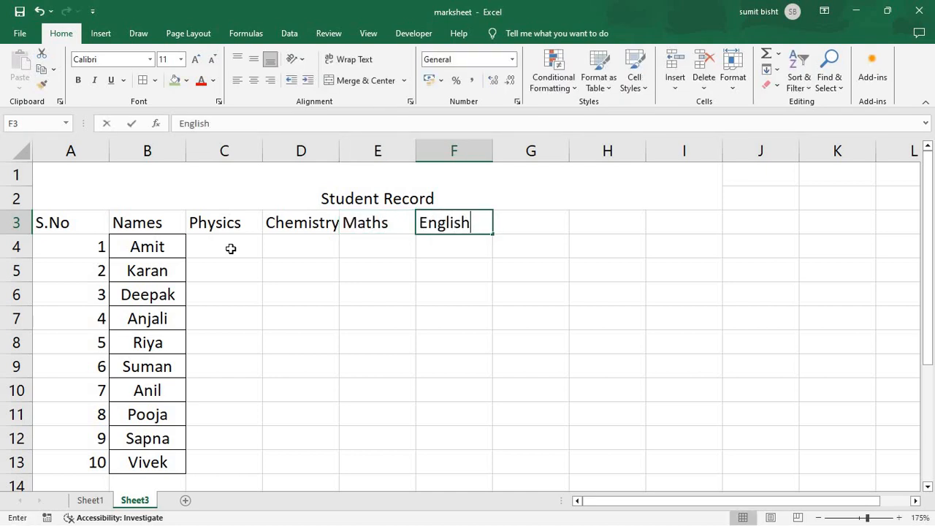
key(Tab)
text(Total)
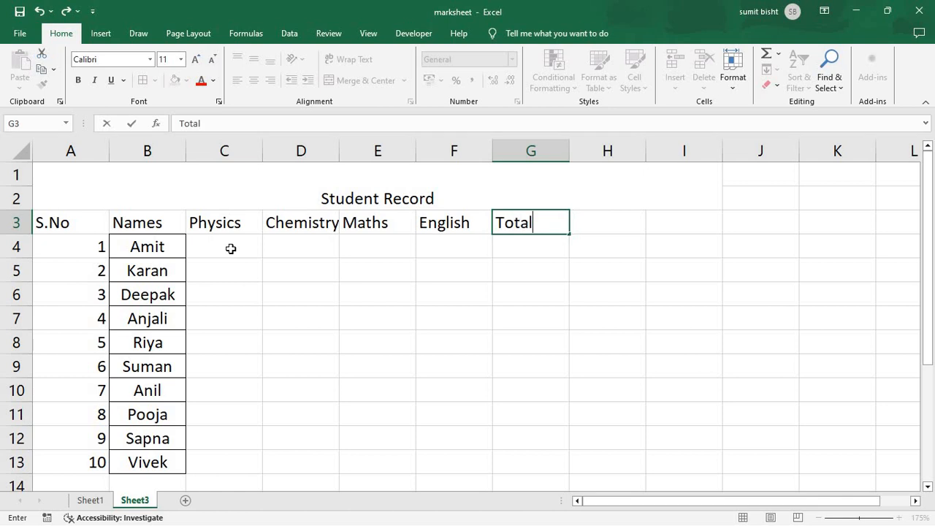
key(Tab)
text(Percent)
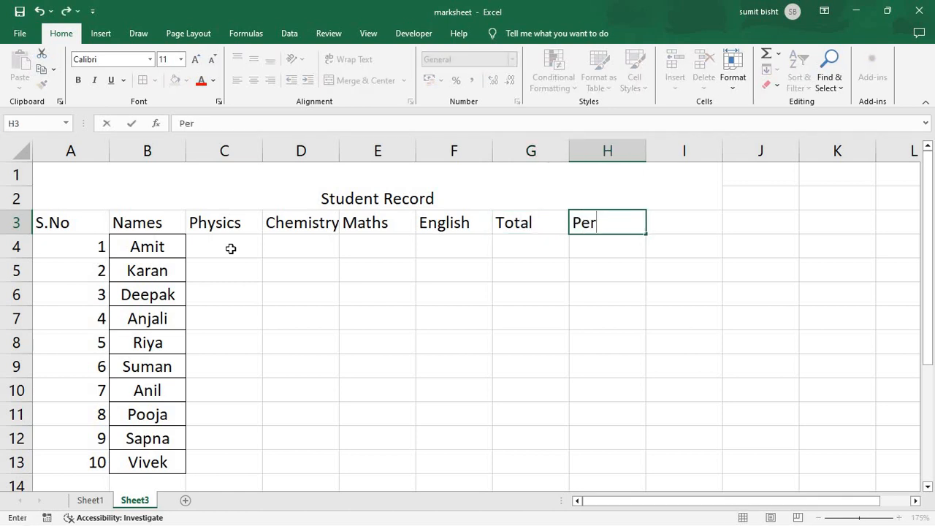
key(Tab)
text(Rank)
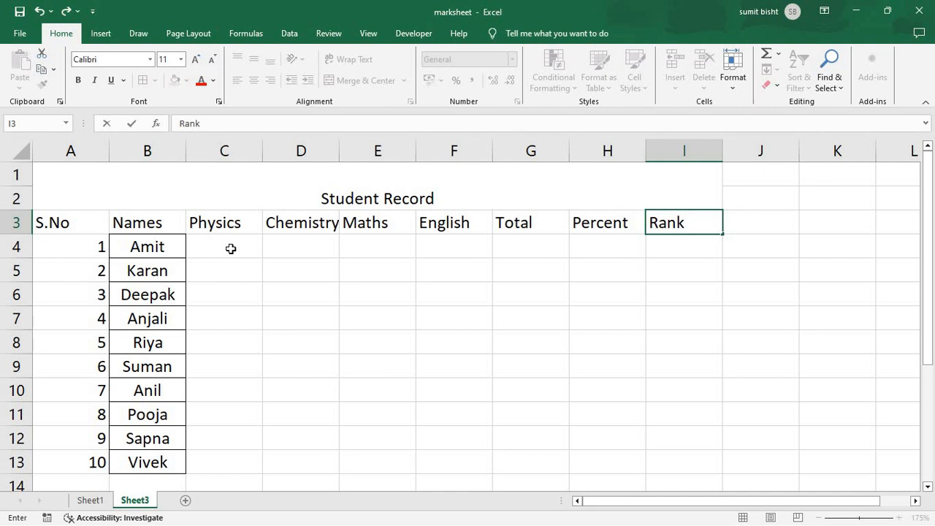
key(Return)
key(Left)
key(Left)
key(Left)
key(Left)
key(Left)
key(Left)
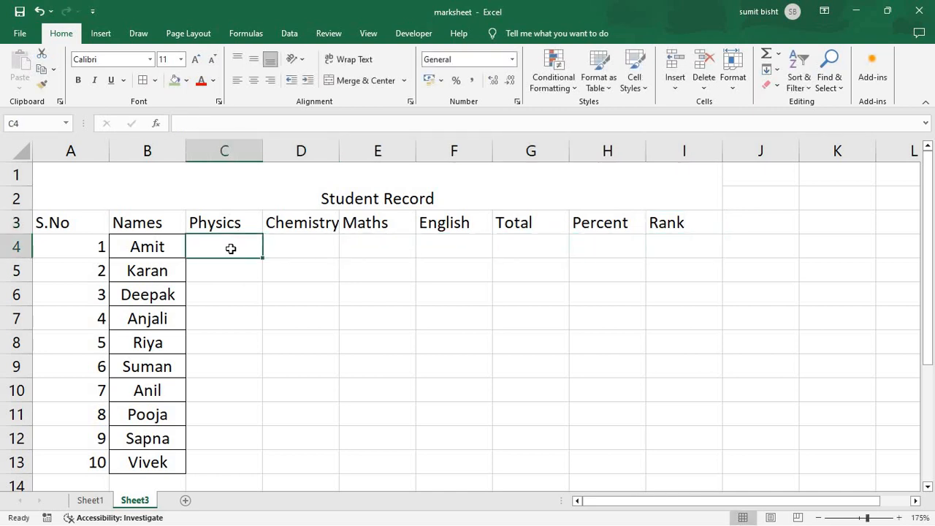
text(67)
key(Tab)
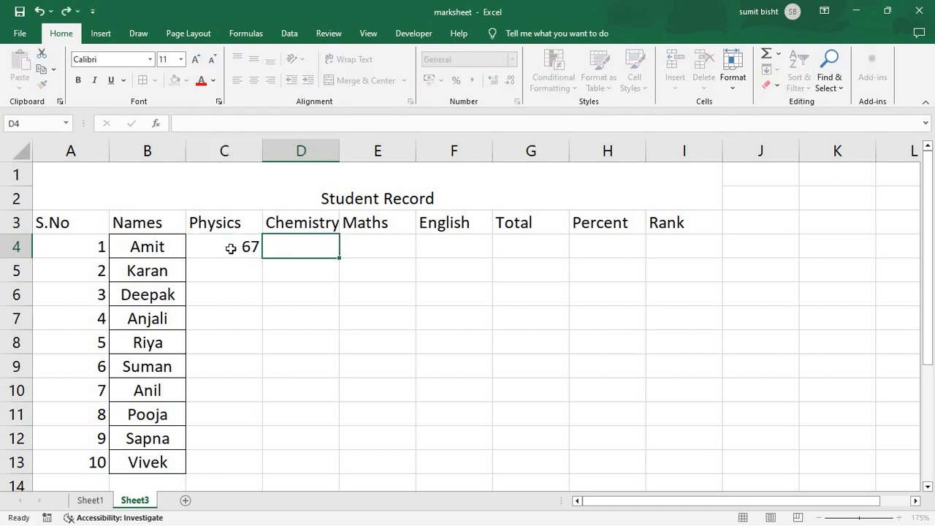
text(78)
key(BackSpace)
key(BackSpace)
key(Left)
key(Delete)
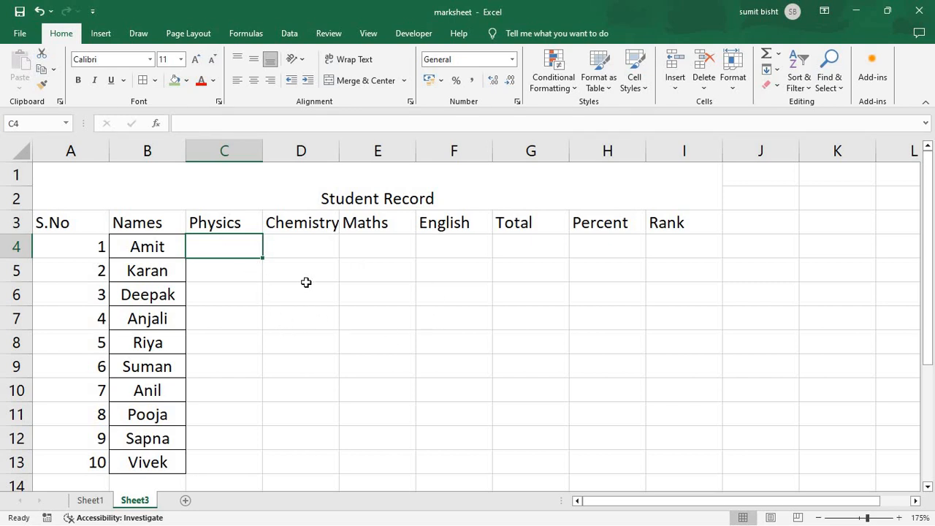
- Select the empty marks range C4:F13, covering Physics to English for all ten students
drag(234, 249, 451, 457)
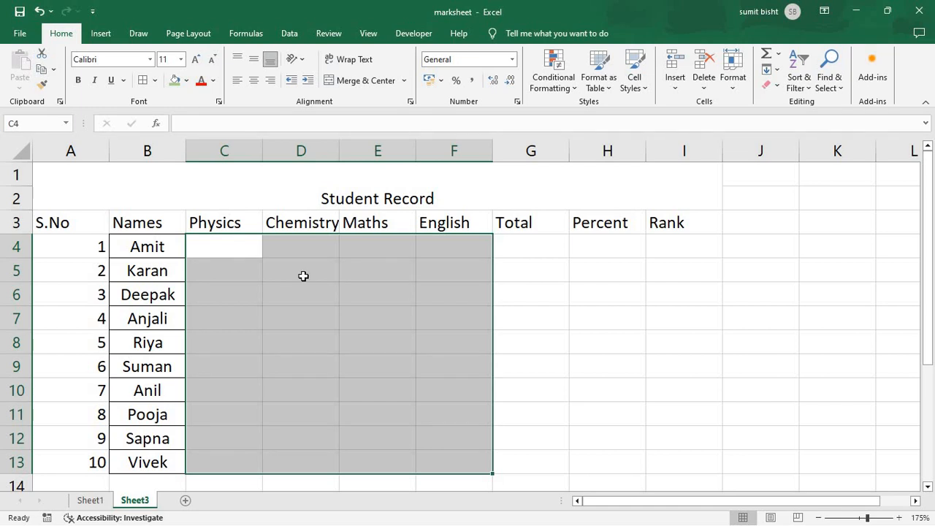
text(=)
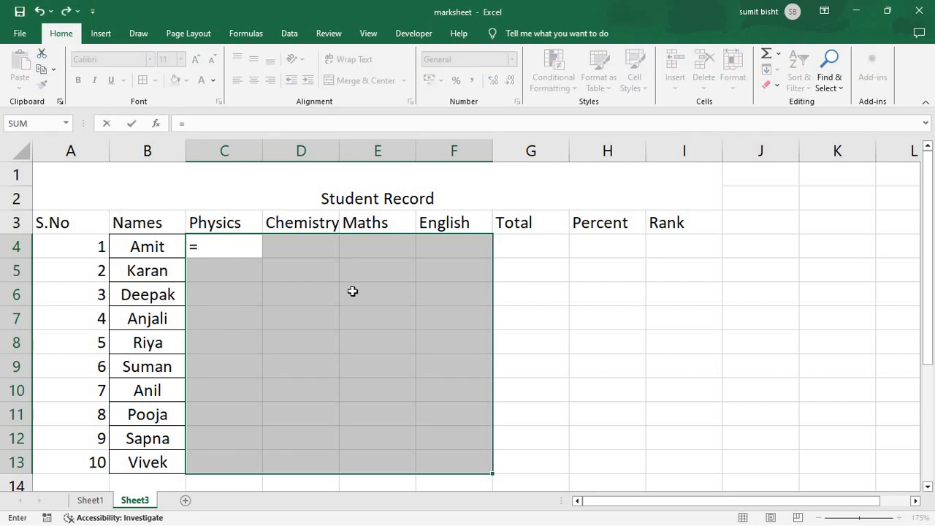
text(rand)
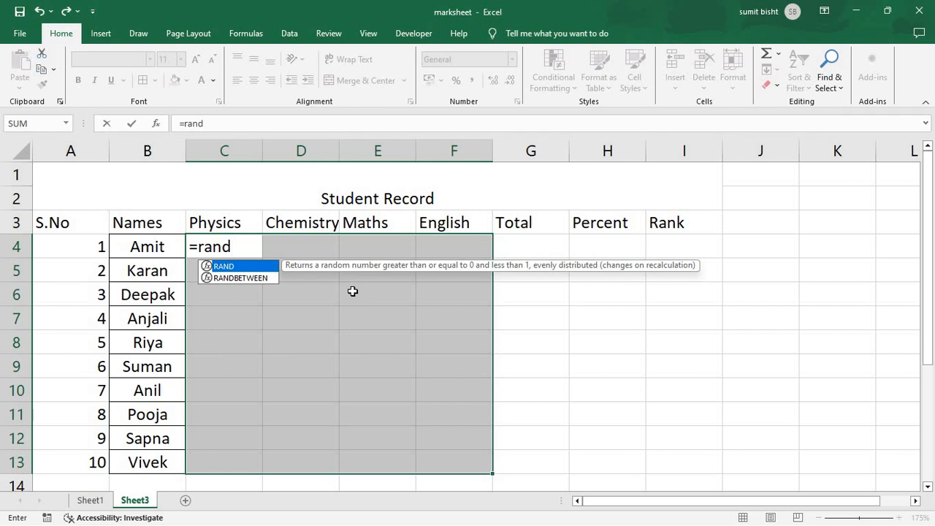
key(Down)
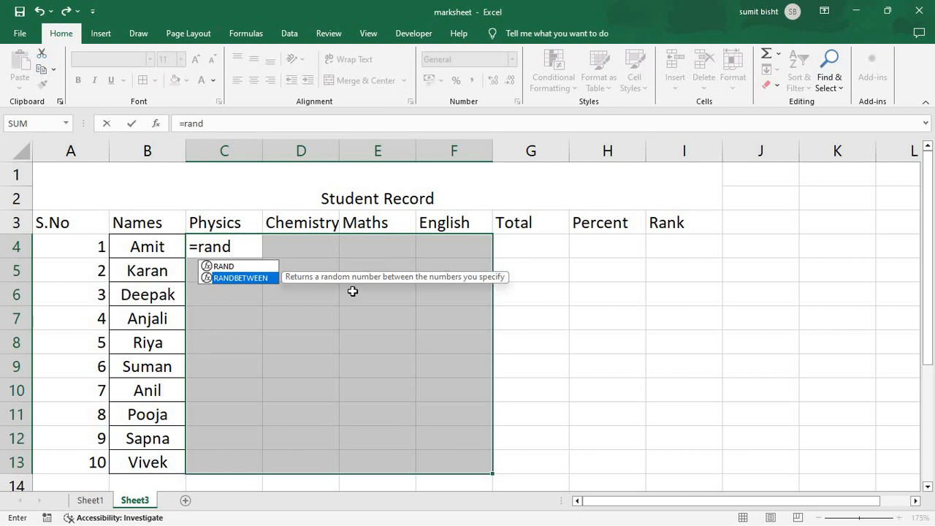
key(Tab)
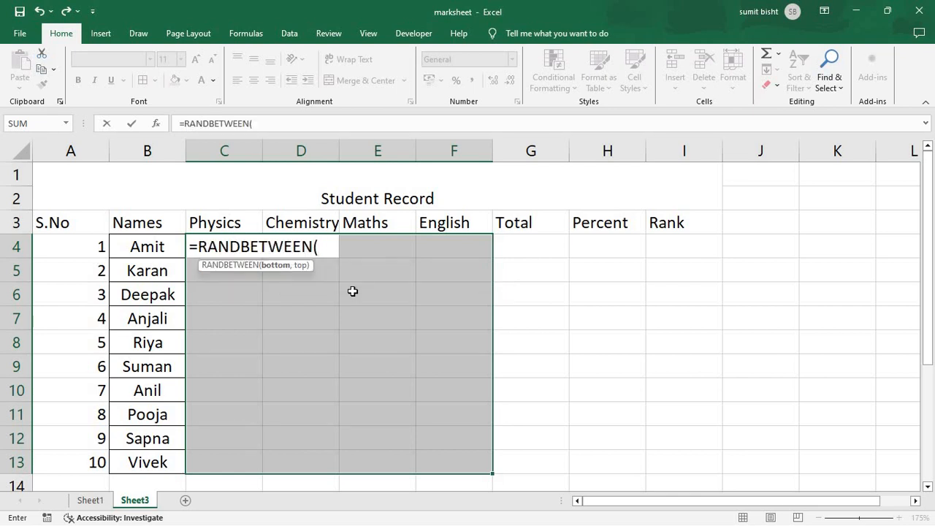
key(BackSpace)
key(BackSpace)
key(BackSpace)
key(BackSpace)
key(BackSpace)
key(BackSpace)
key(BackSpace)
key(BackSpace)
key(BackSpace)
key(BackSpace)
key(BackSpace)
key(BackSpace)
key(BackSpace)
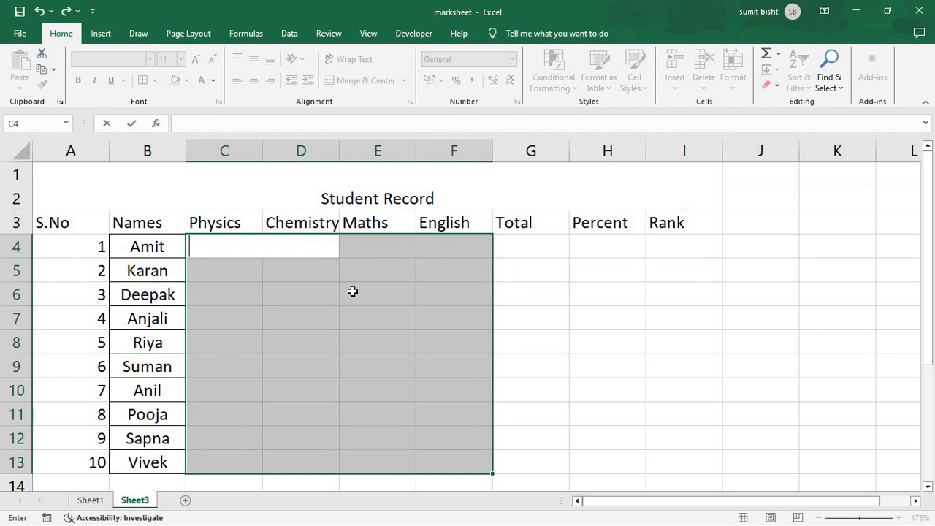
- Fill all cells of the selected range C4:F13 with the formula =RANDBETWEEN(10,100)
text(=rand)
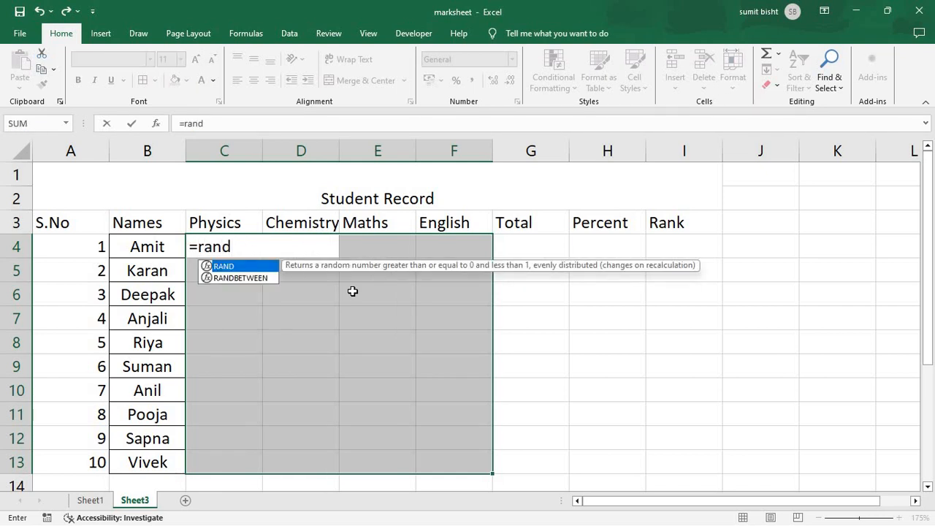
key(Down)
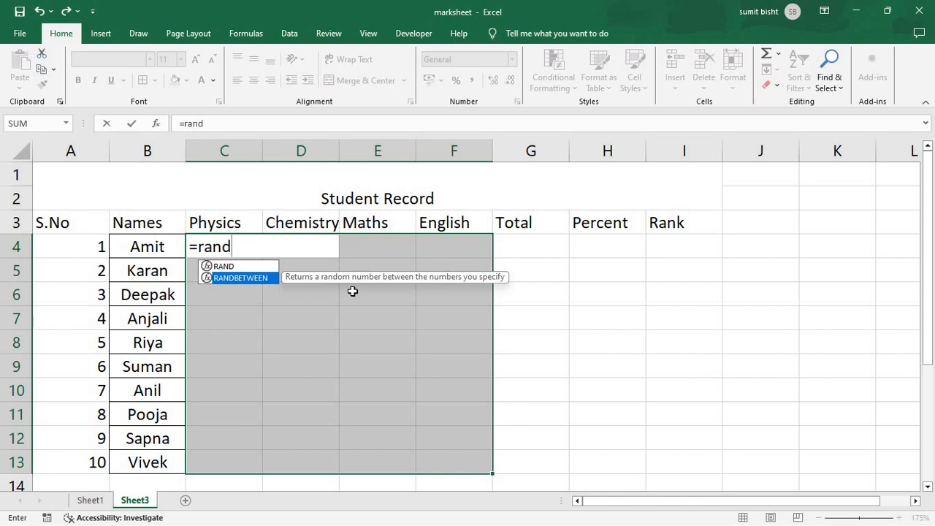
key(Tab)
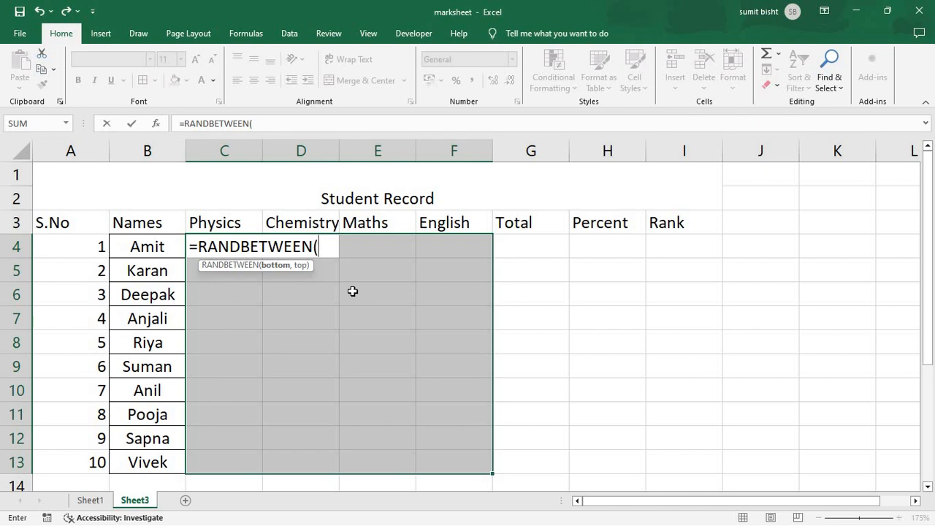
text(10)
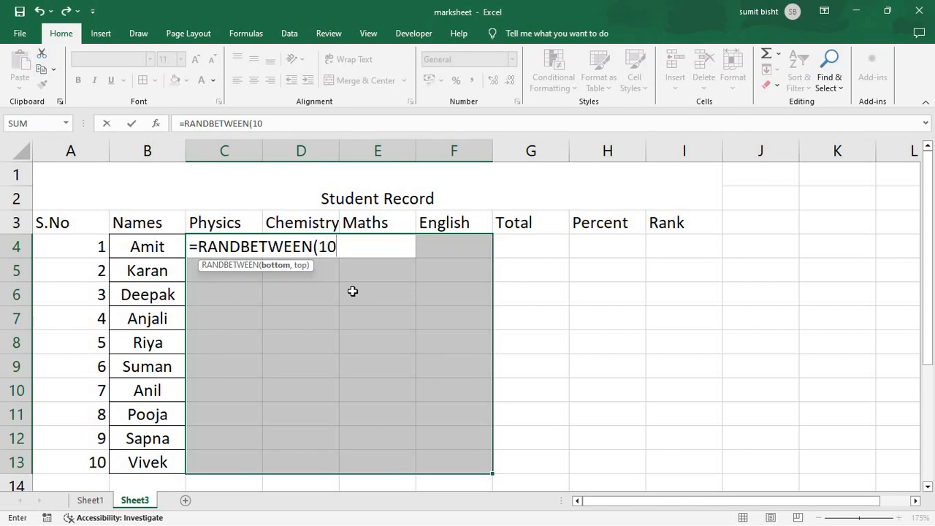
text(,100)
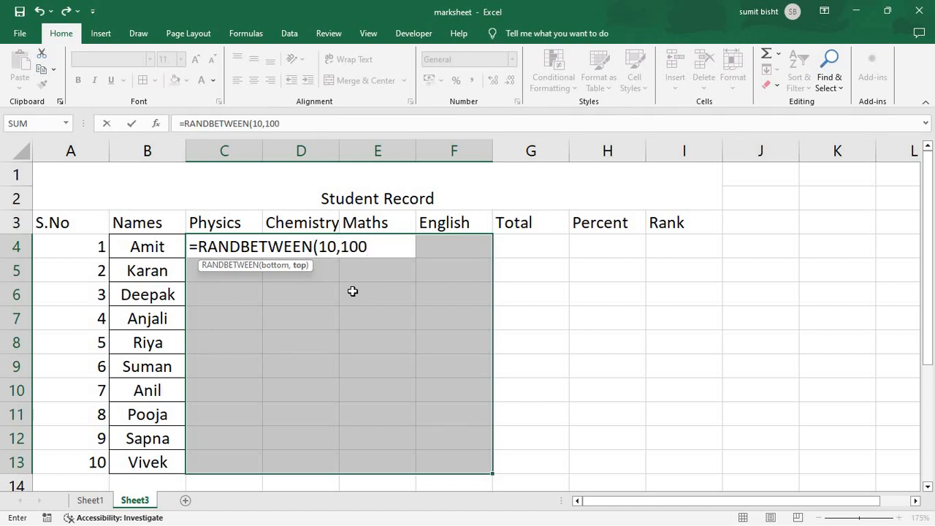
text())
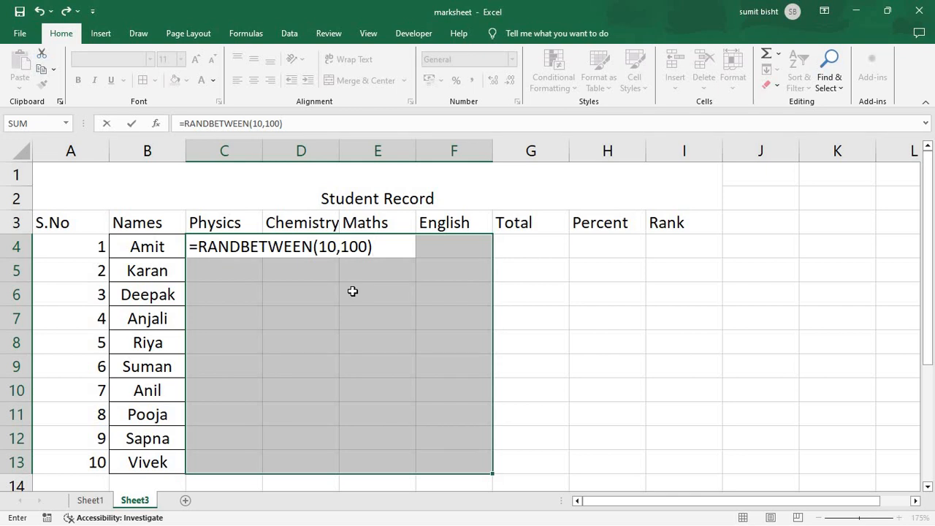
key(ctrl+Return)
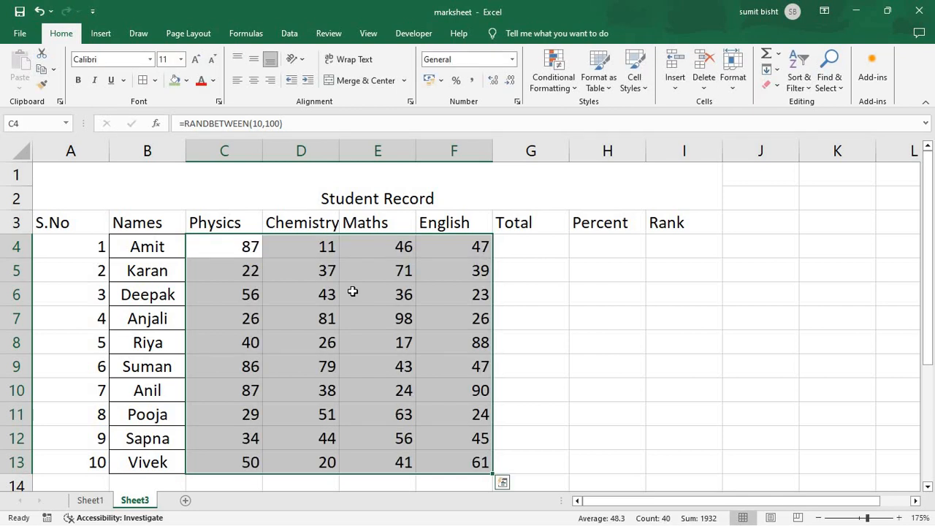
click(435, 254)
click(283, 276)
click(327, 337)
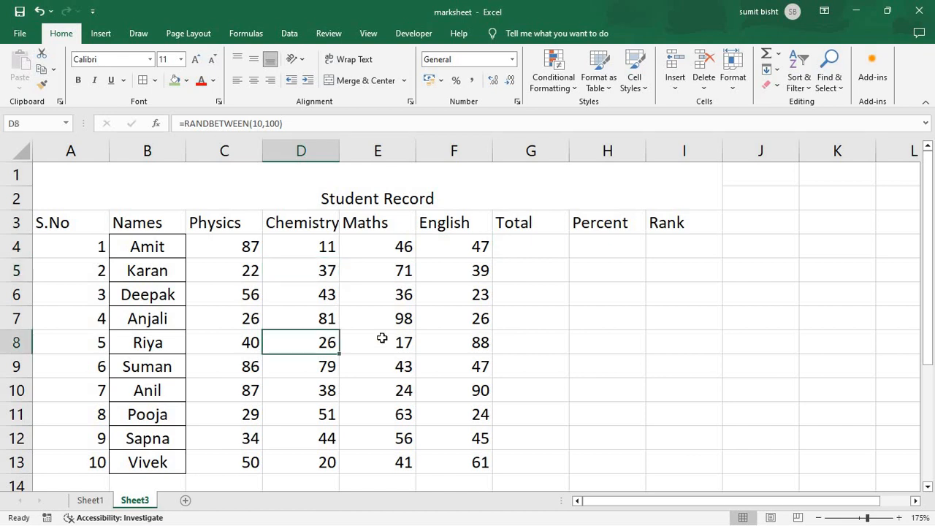
click(442, 382)
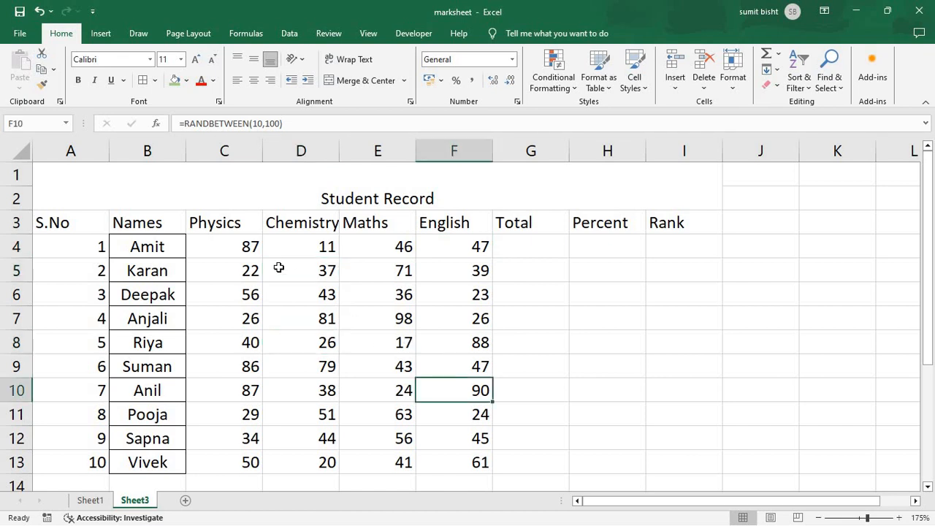
- Replace the random-number formulas in C4:F13 with fixed marks by copying the range and pasting it over itself as Values
drag(247, 247, 436, 462)
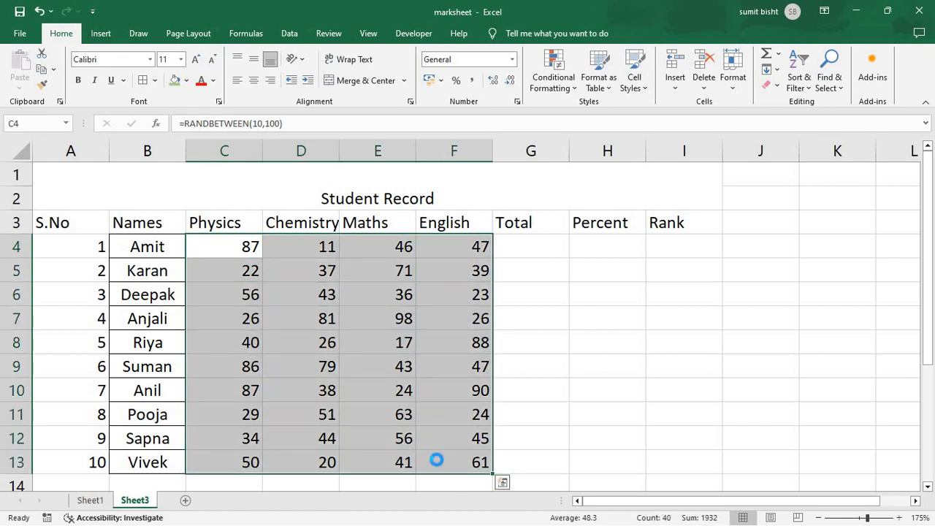
key(ctrl+c)
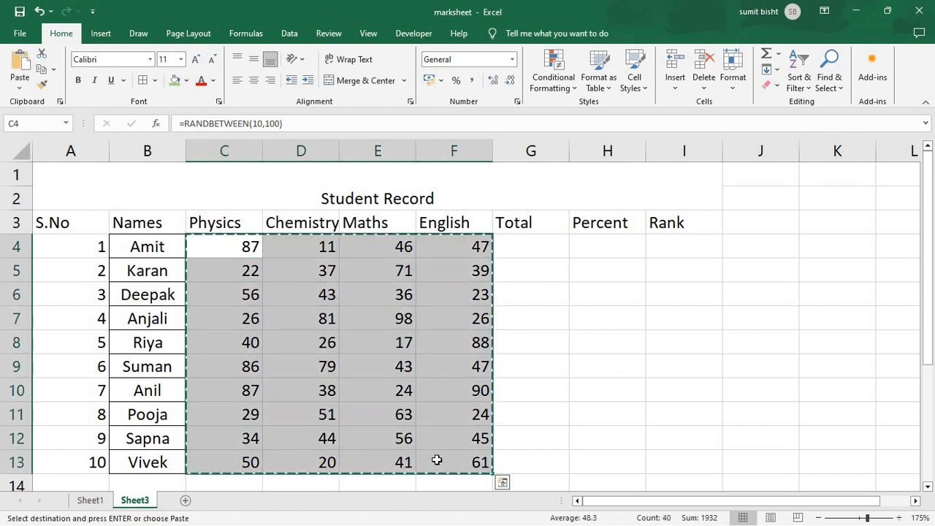
right_click(385, 369)
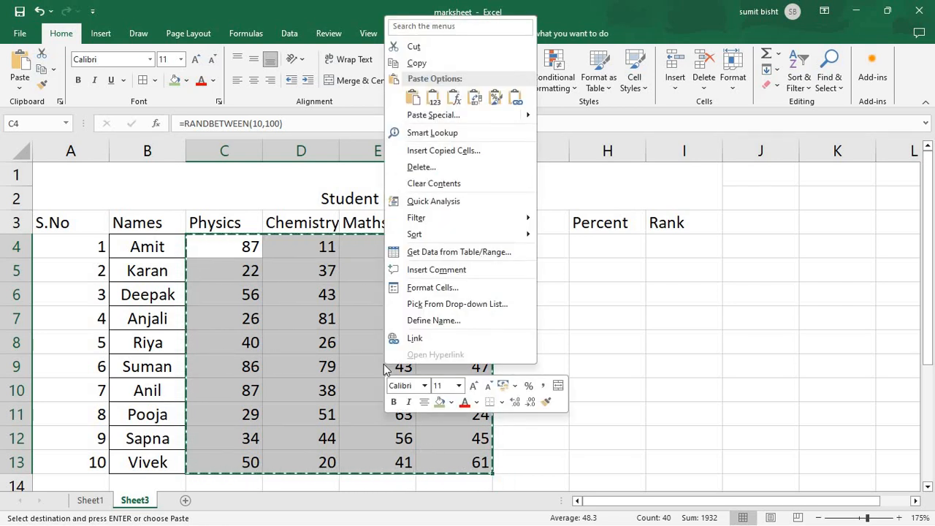
click(451, 118)
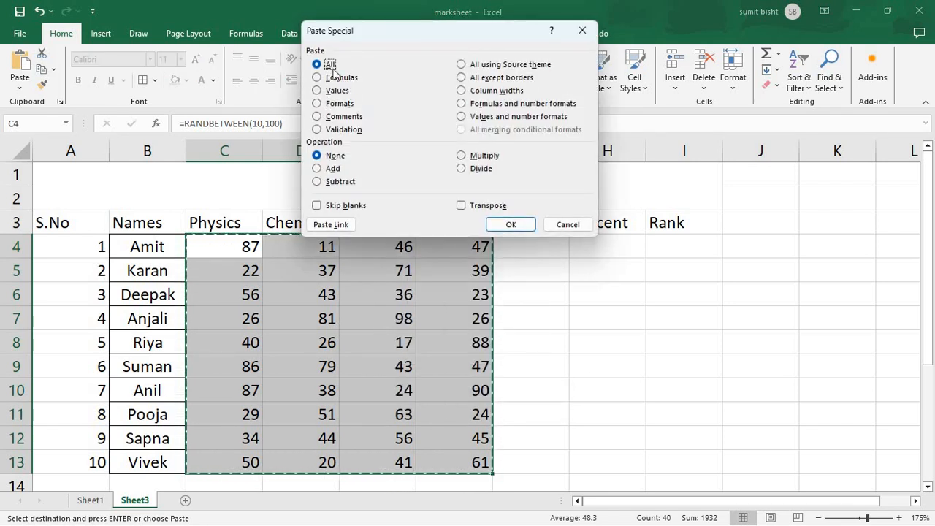
click(334, 91)
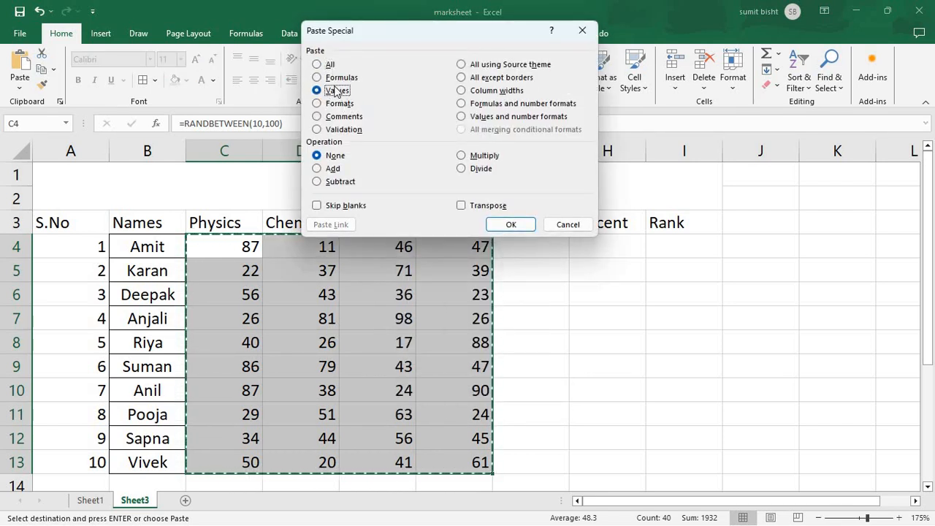
click(509, 223)
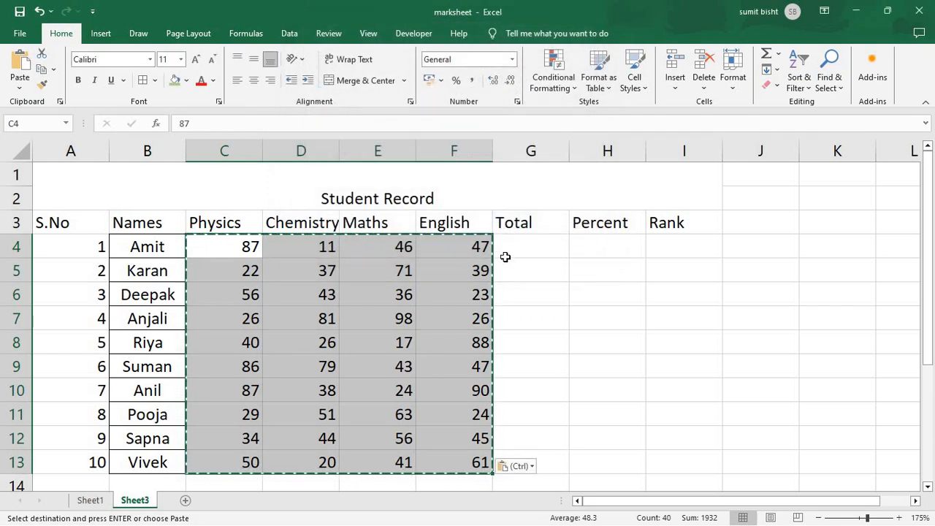
- Clear the copy selection and set the Chemistry mark in D6 to 67
click(471, 268)
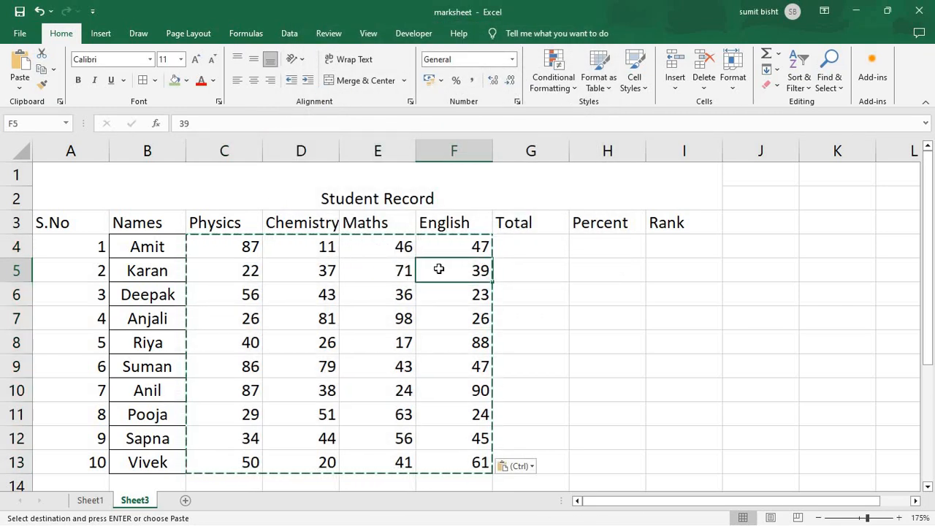
click(369, 285)
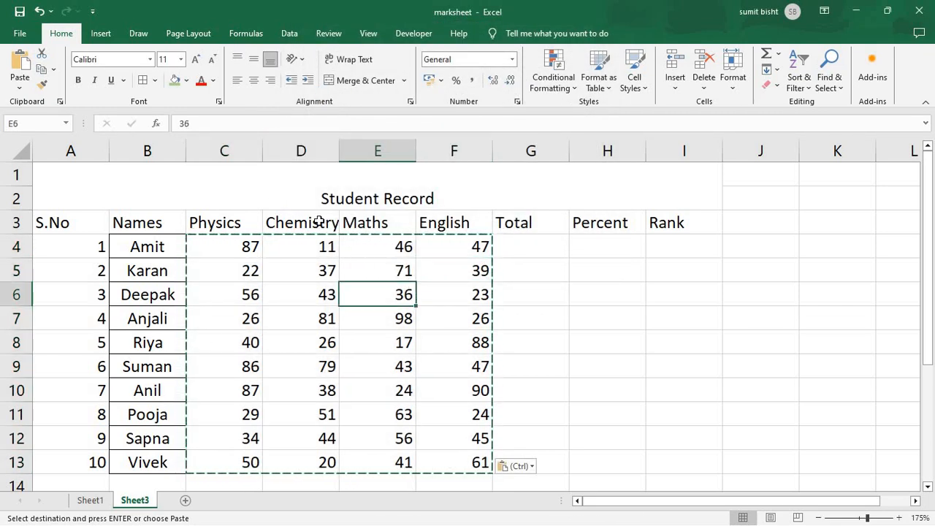
click(288, 291)
key(Escape)
text(67)
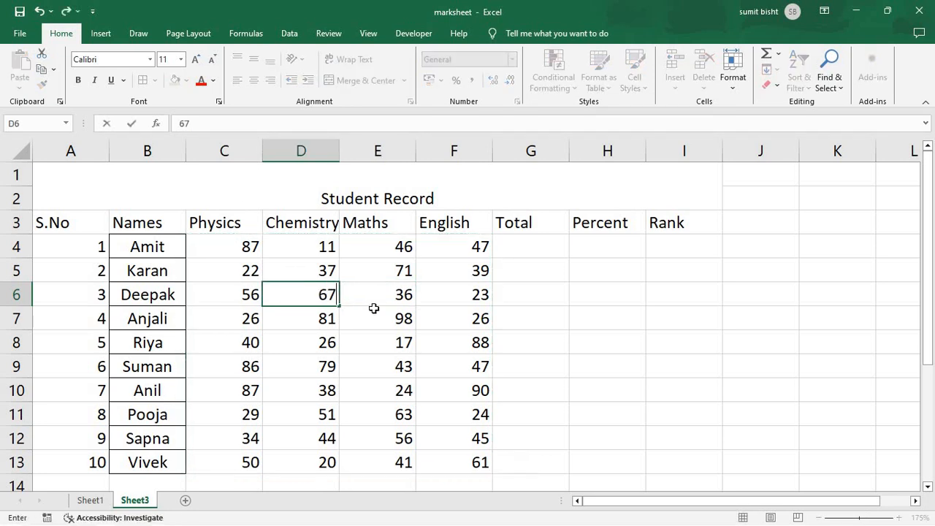
click(372, 313)
click(452, 288)
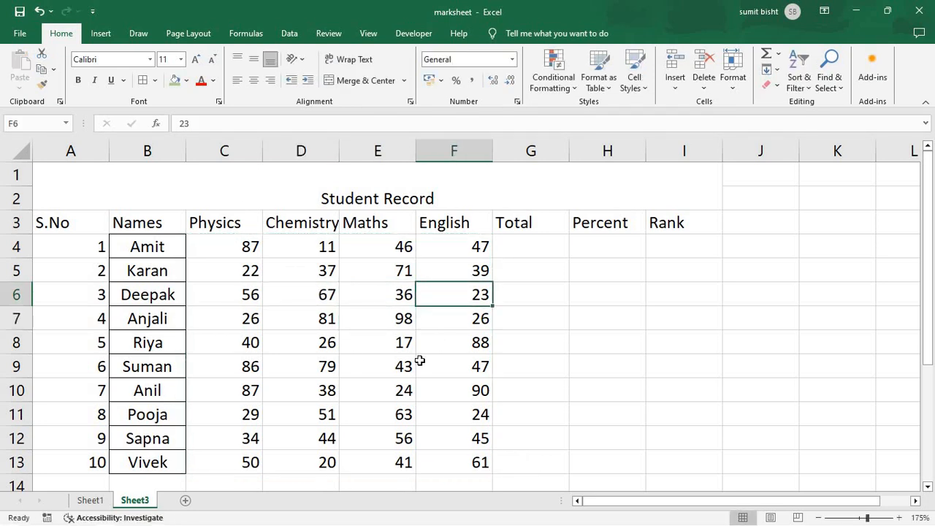
- Enter the formula =C4+D4+E4+F4 in the first student's Total cell, G4
click(526, 252)
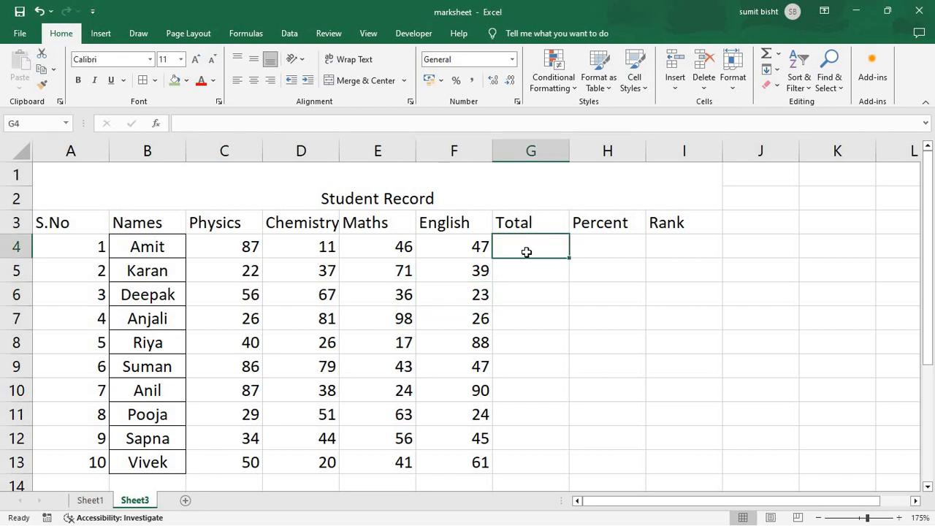
text(=)
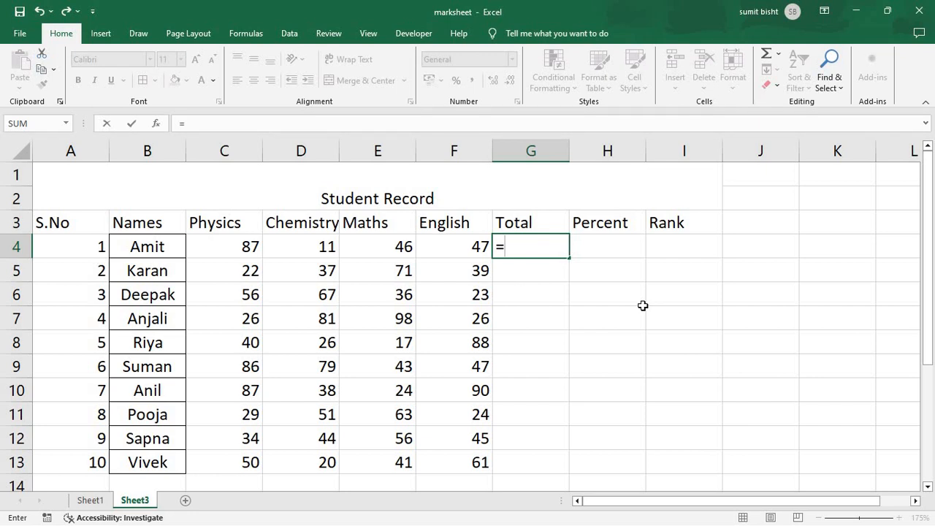
text(c4)
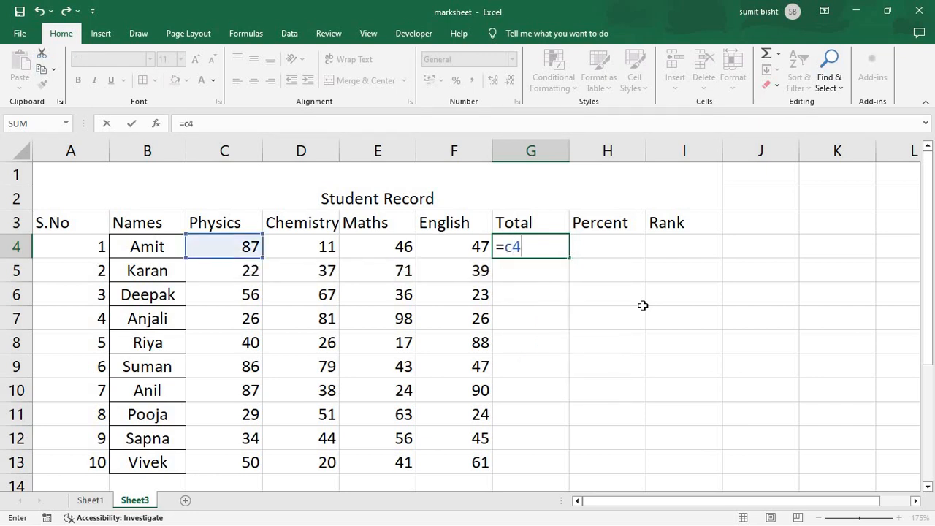
text(+)
click(310, 253)
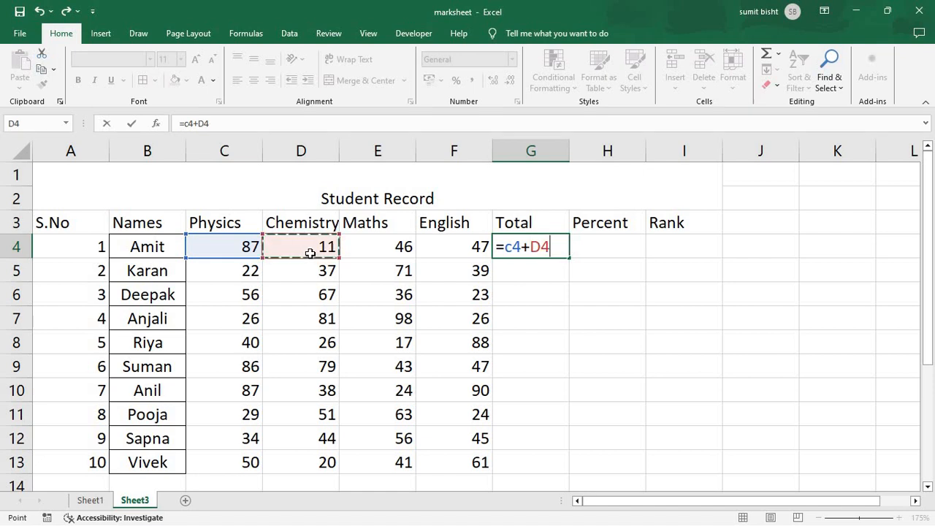
text(+)
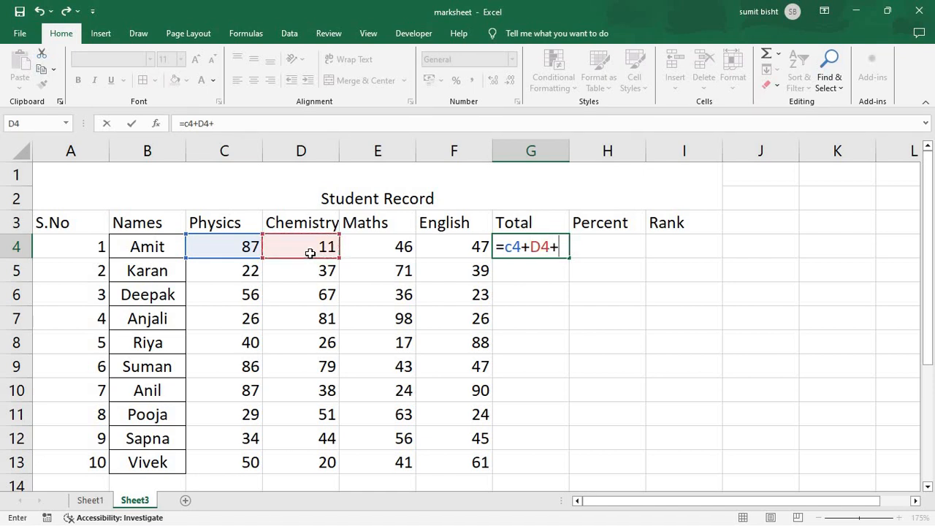
click(362, 248)
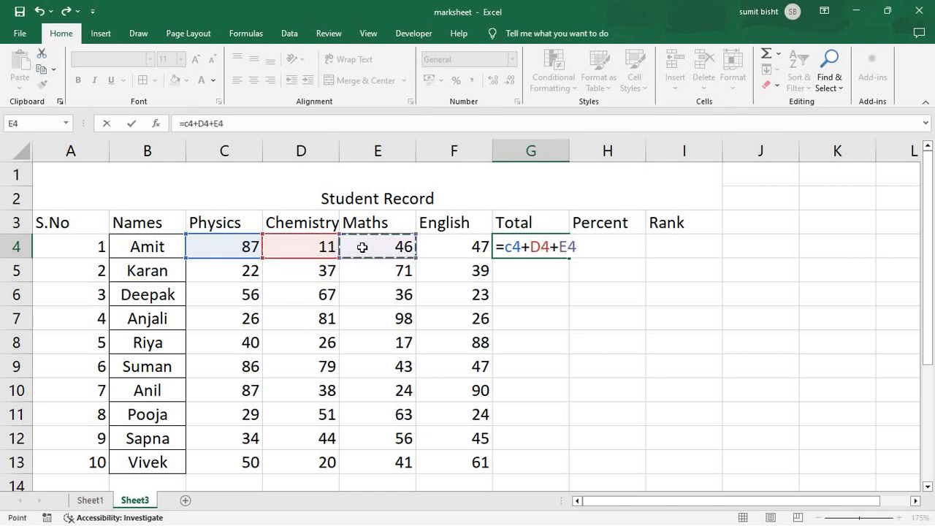
text(+f)
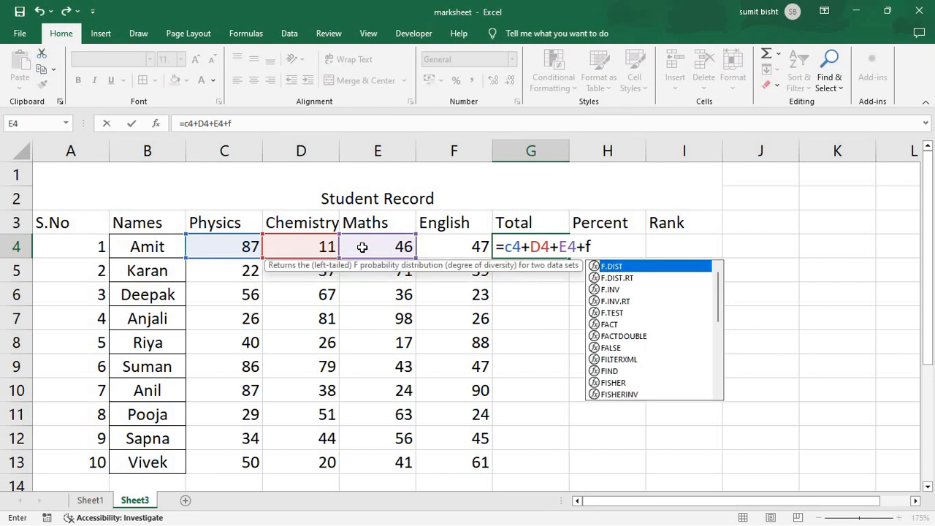
text(4)
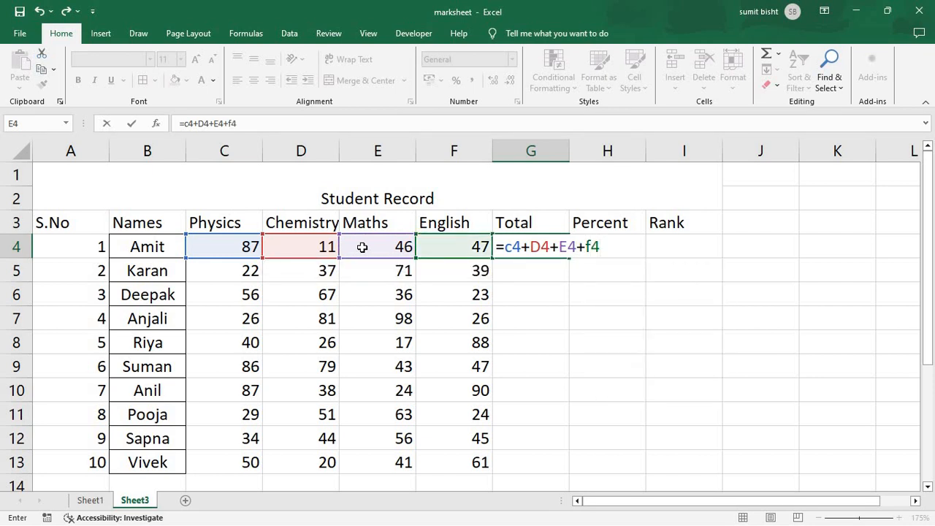
key(Return)
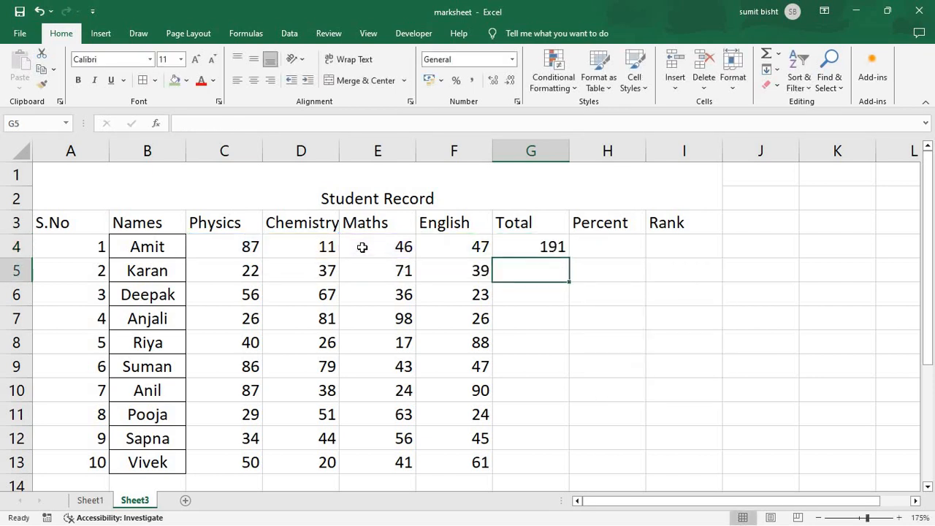
click(517, 247)
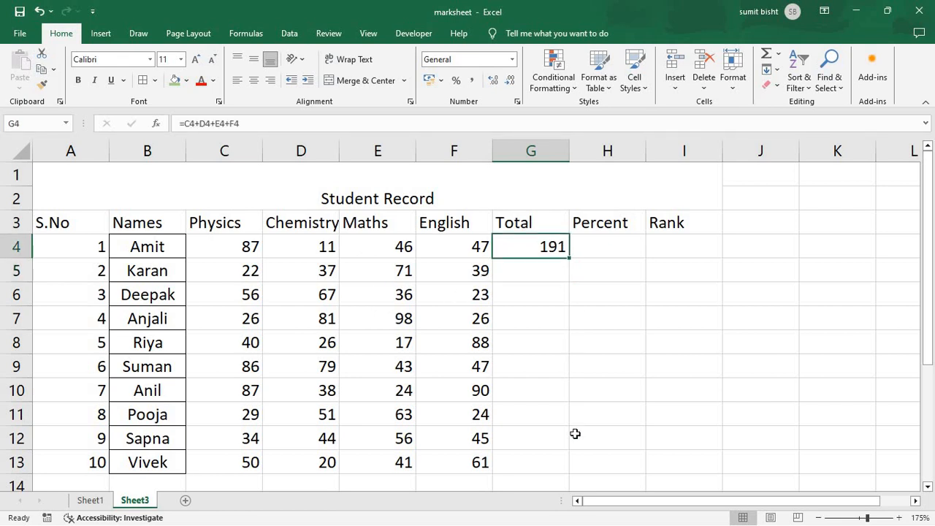
- Total the second student's marks in G5 with =SUM(C5:F5) and the third student's in G6 with an AutoSum of C6:F6
click(539, 271)
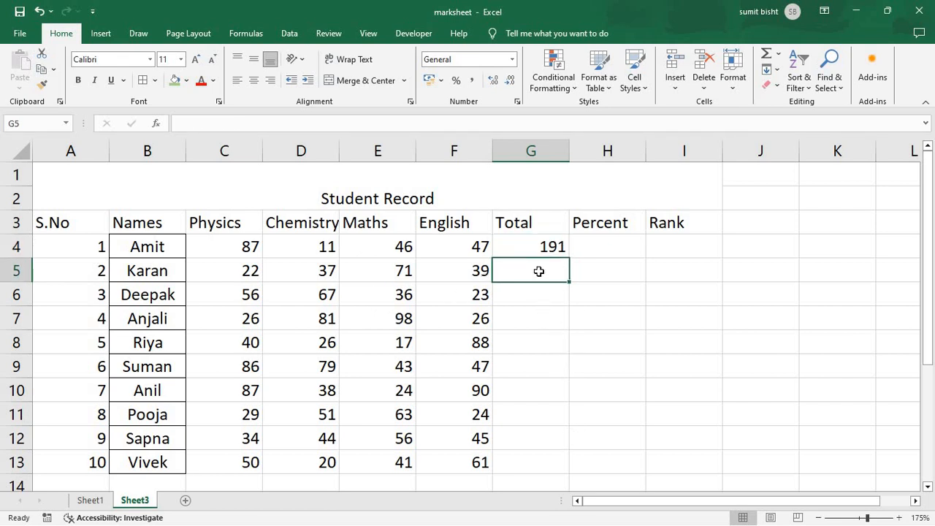
text(=s)
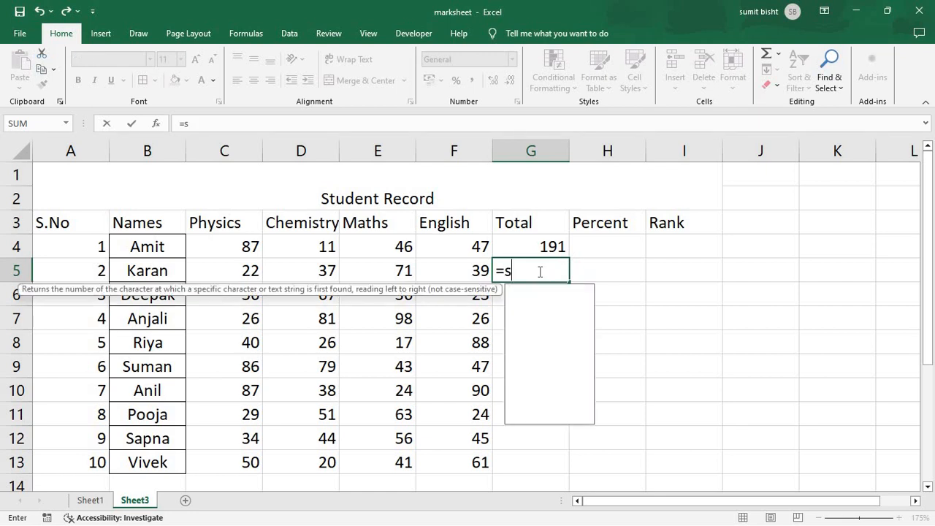
text(um()
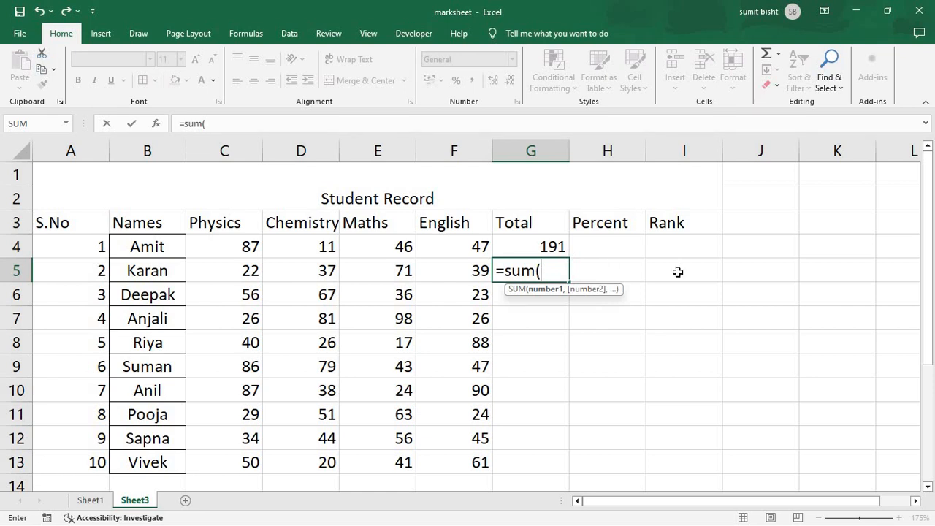
text(c5)
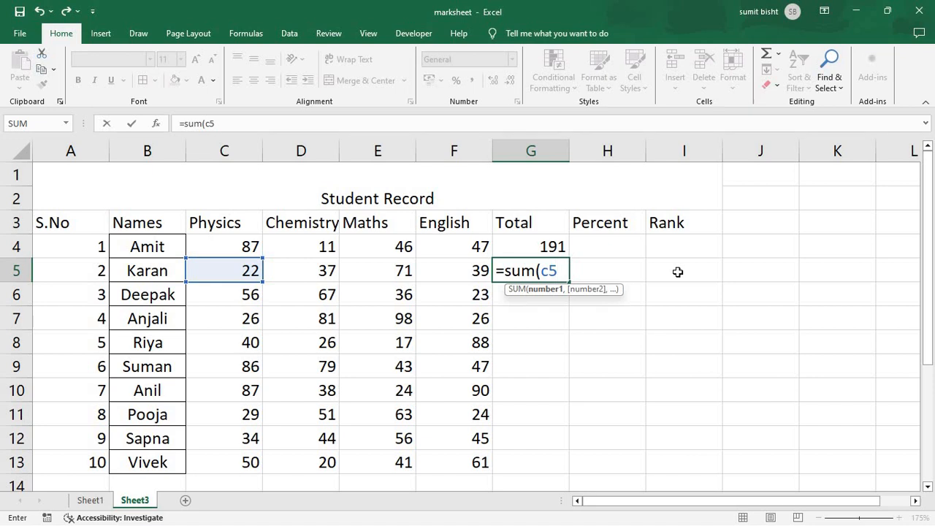
text(:f5)
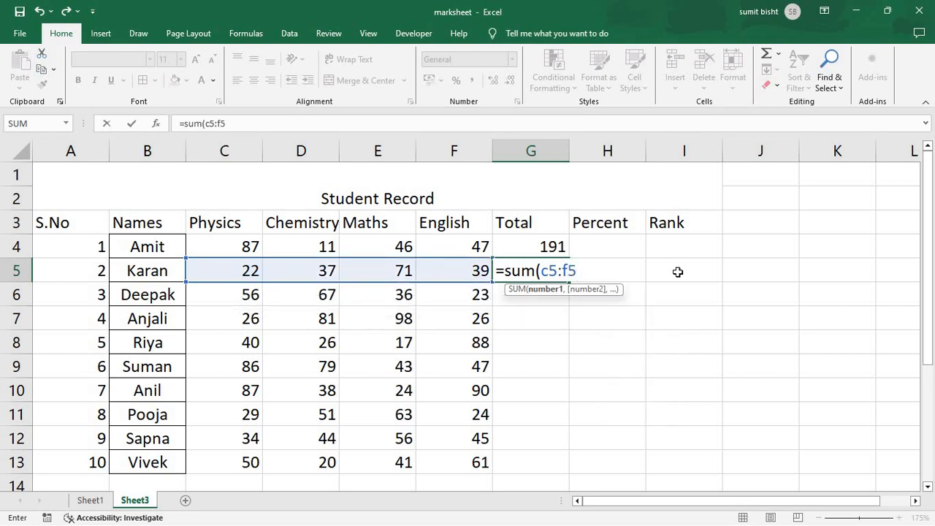
text())
key(Return)
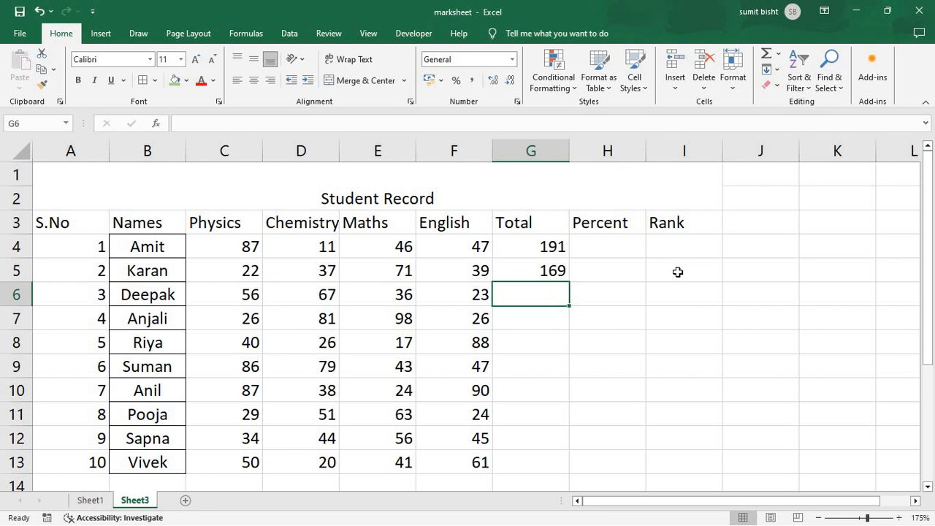
key(alt+equal)
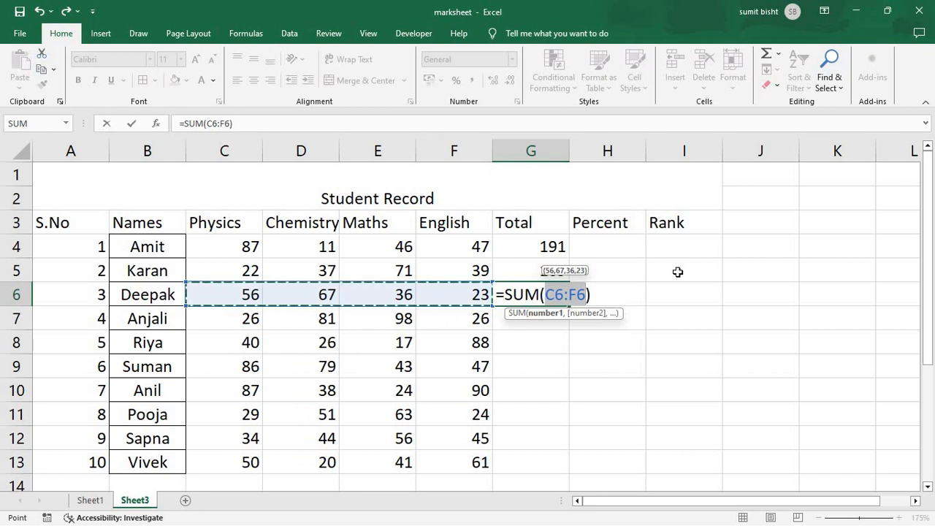
key(Return)
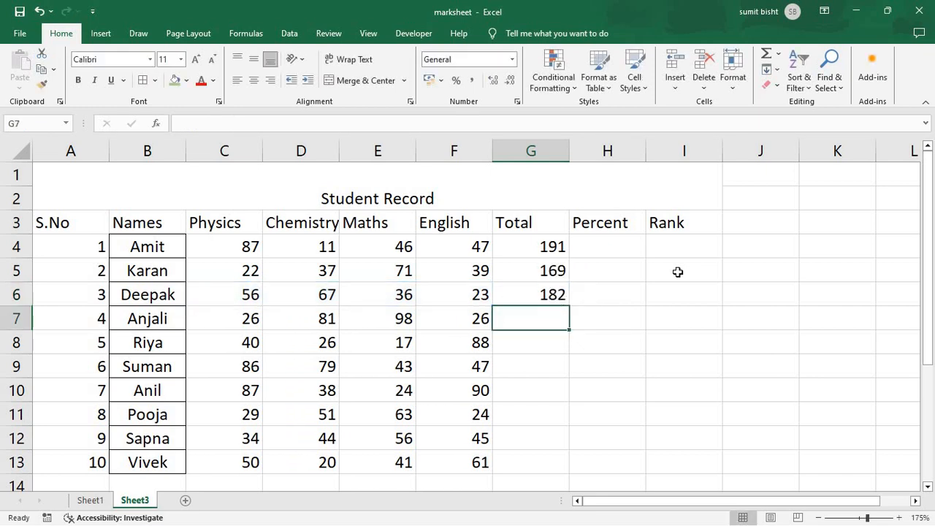
key(alt+equal)
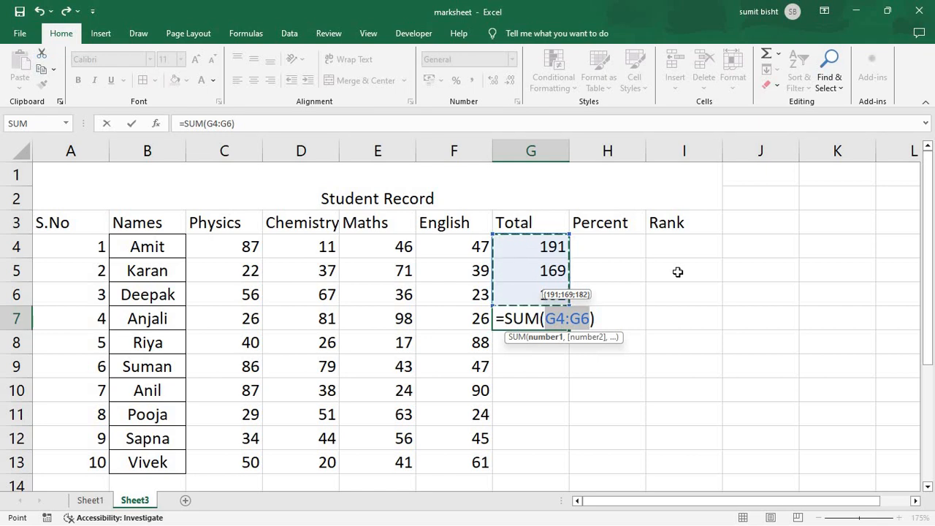
key(BackSpace)
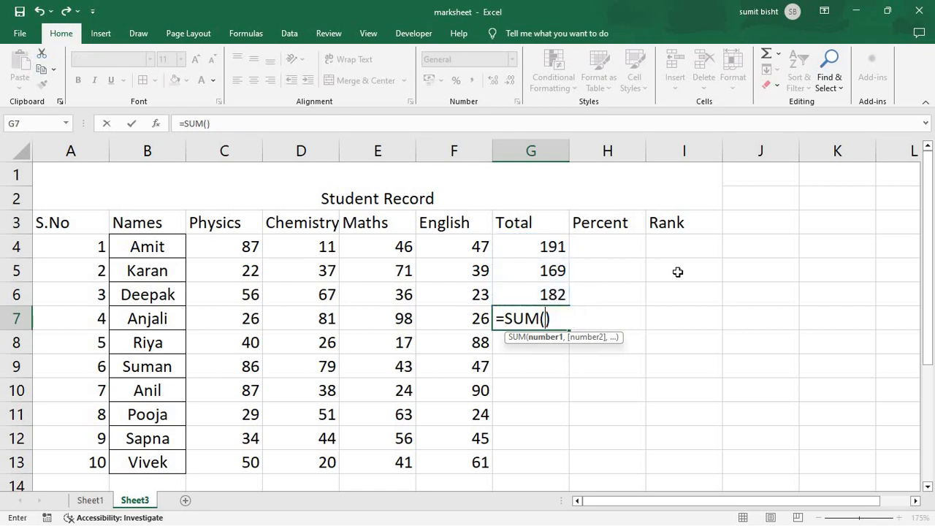
key(Right)
key(BackSpace)
key(BackSpace)
key(BackSpace)
key(BackSpace)
key(BackSpace)
key(BackSpace)
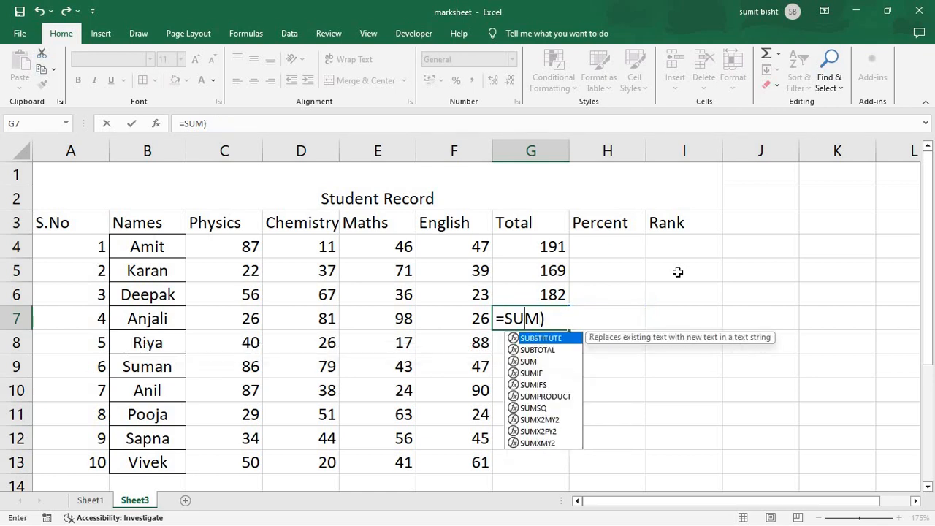
key(Delete)
key(BackSpace)
key(Escape)
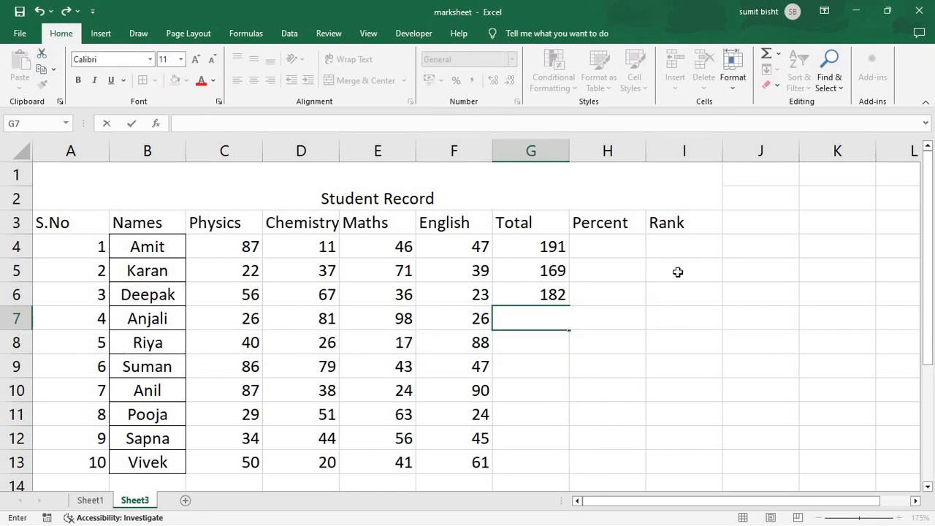
- Clear the SUM formulas in G6 and G5 and fill the Total formula from G4 down through G13
key(Up)
key(Delete)
key(Up)
key(Delete)
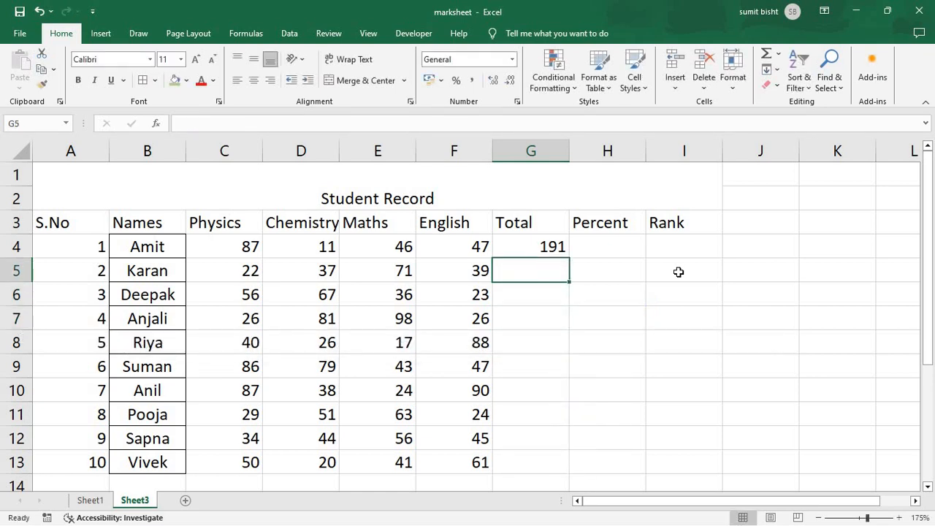
click(554, 248)
drag(569, 257, 567, 477)
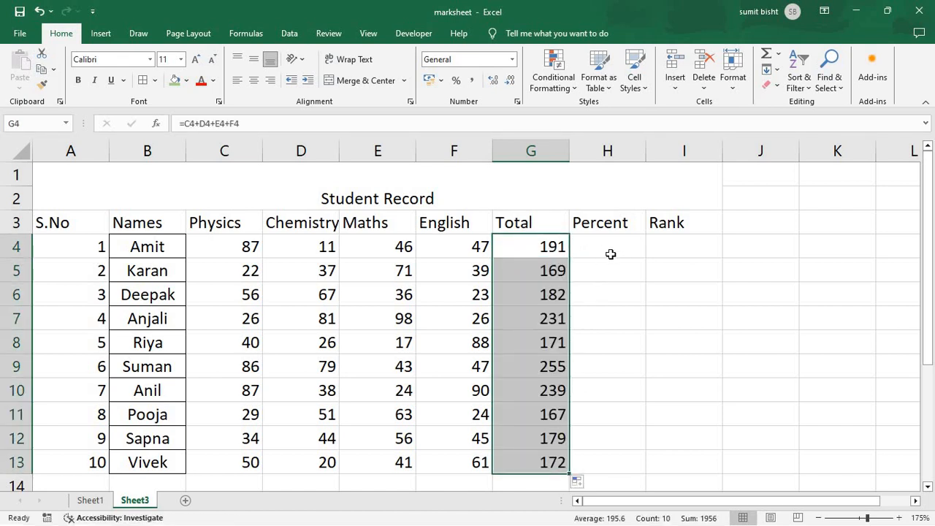
- Enter the formula =(G4*100)/400 in the first student's Percent cell, H4
click(611, 251)
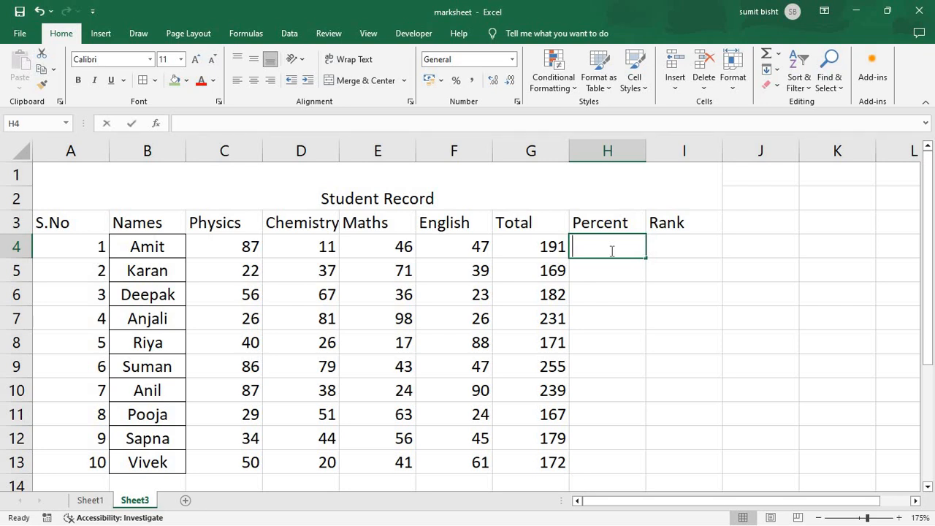
text(=)
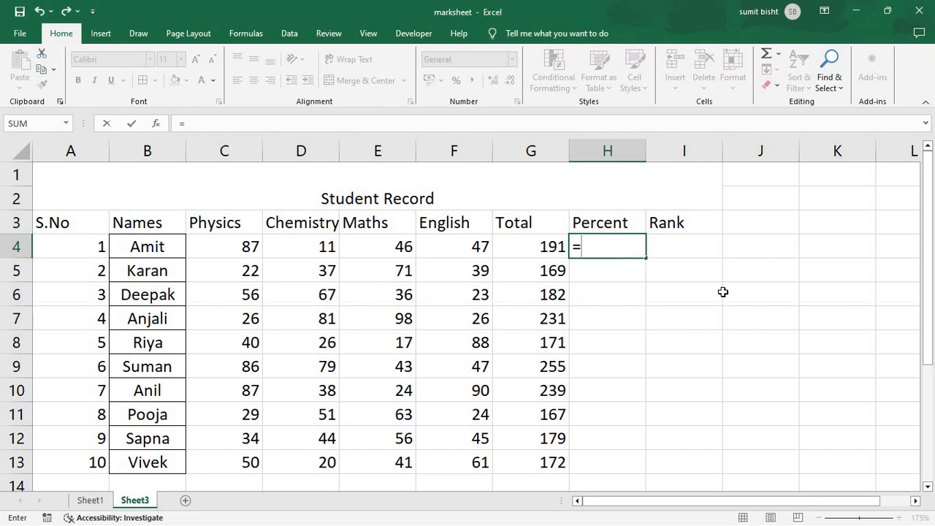
text((g)
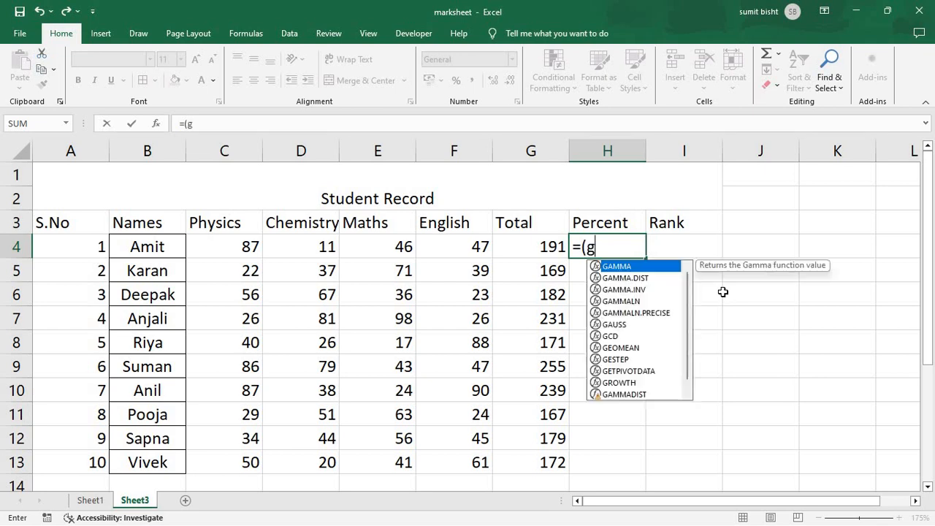
text(4*)
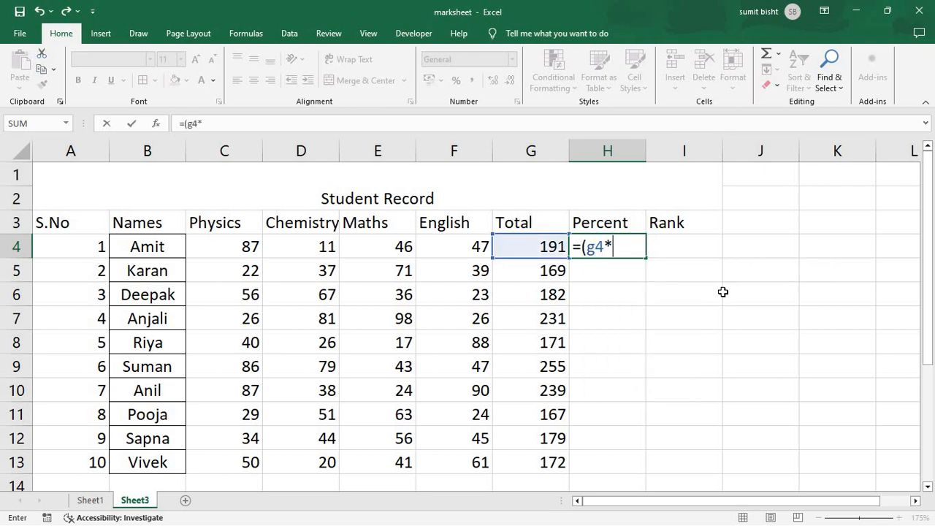
text(100)/400)
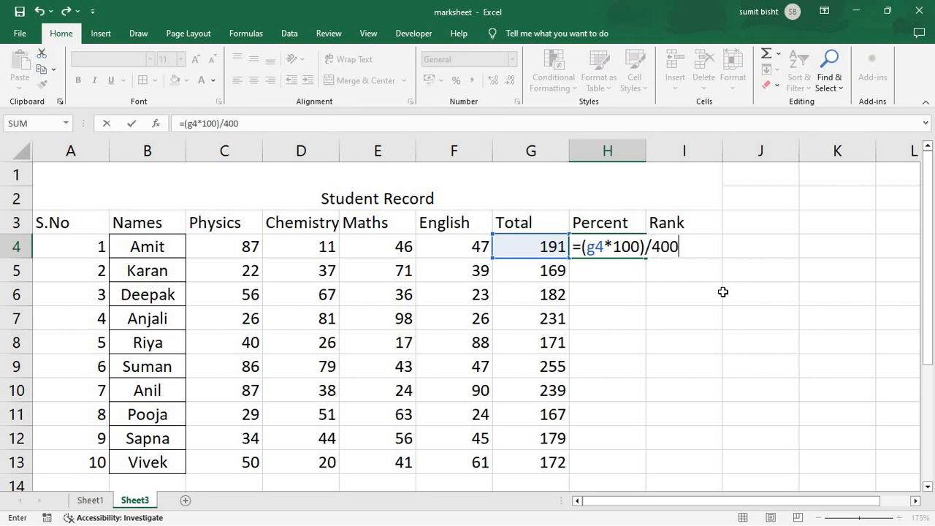
key(Return)
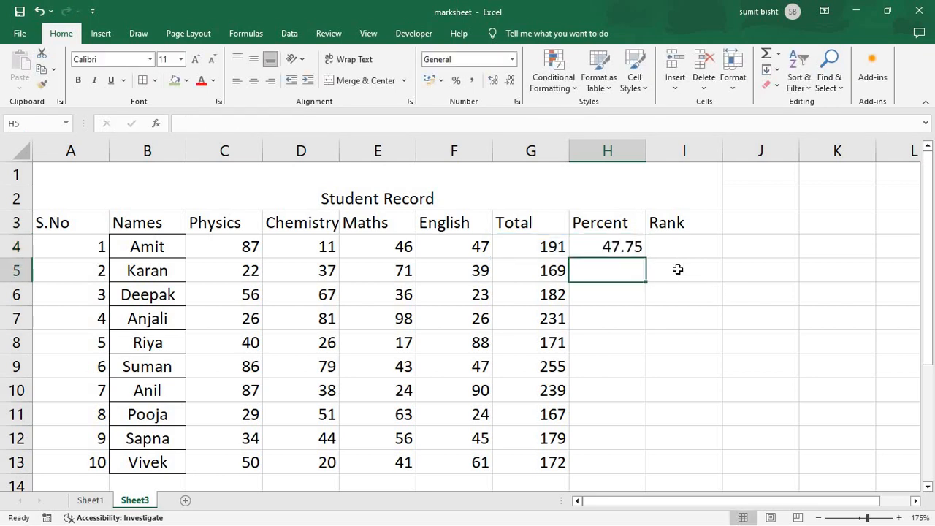
- Review the Percent formula in H4 and fill it down through H13 for all students
click(635, 249)
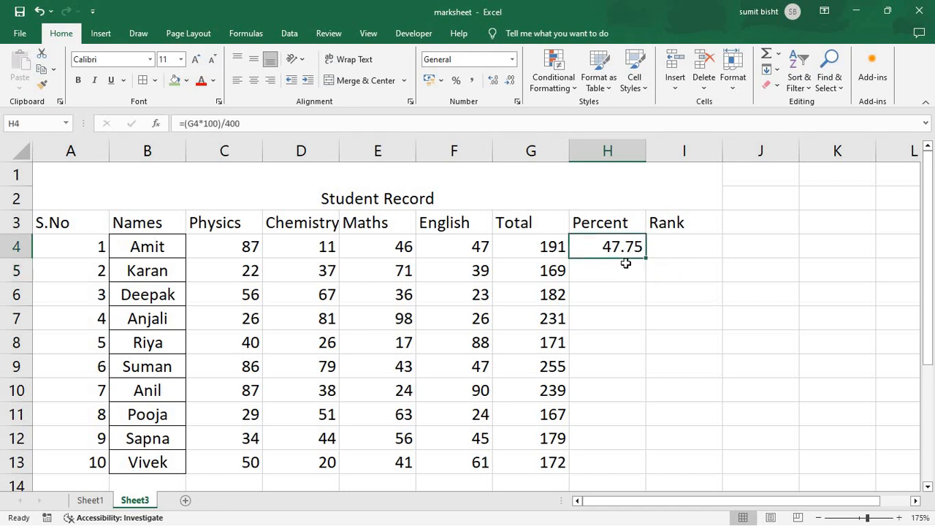
double_click(622, 247)
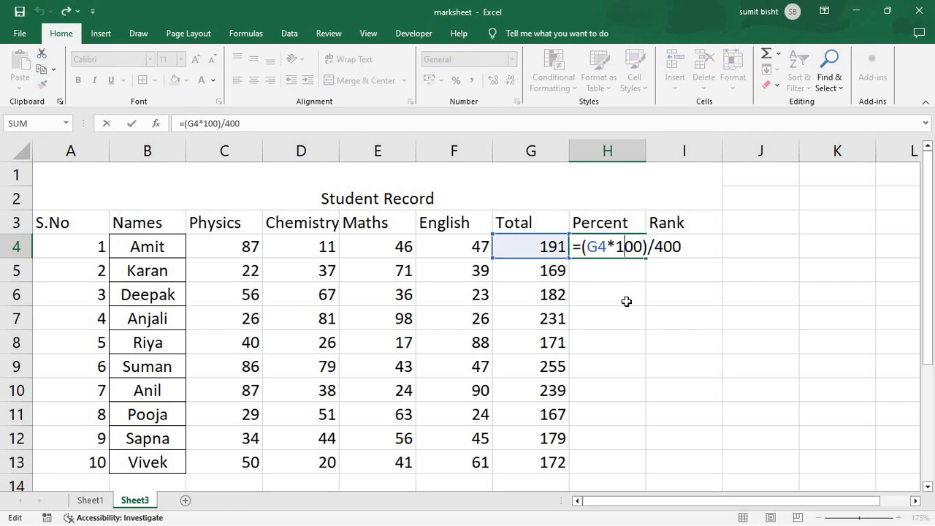
key(Return)
click(625, 248)
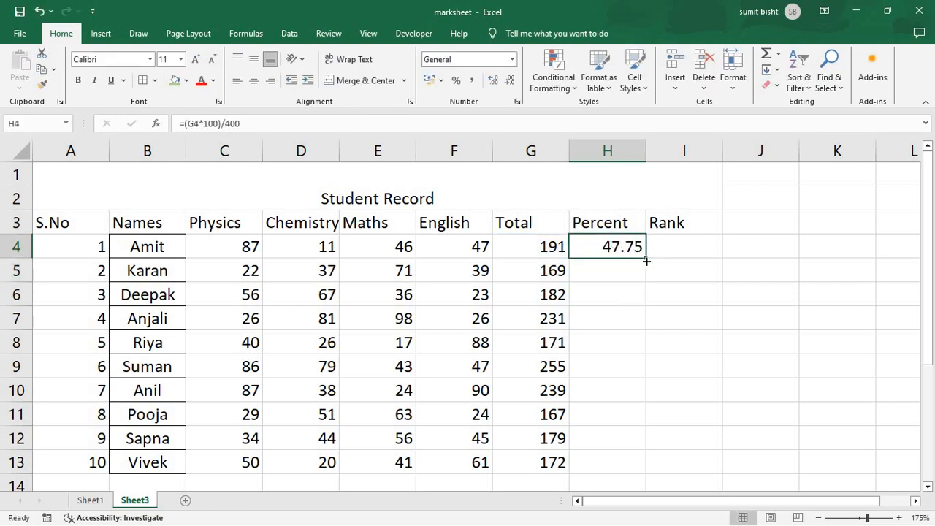
drag(647, 261, 637, 480)
- Begin a RANK formula in the first student's Rank cell, I4
scroll(651, 361, down, 2)
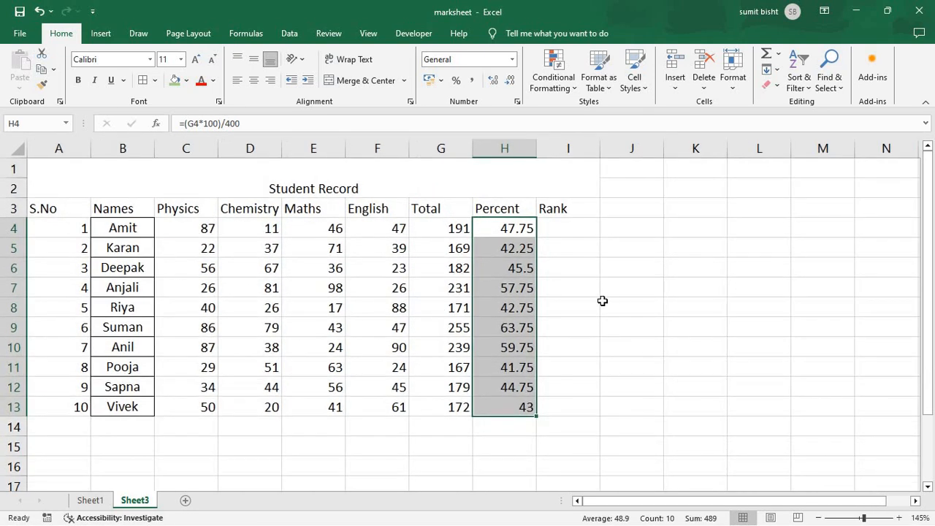
click(586, 232)
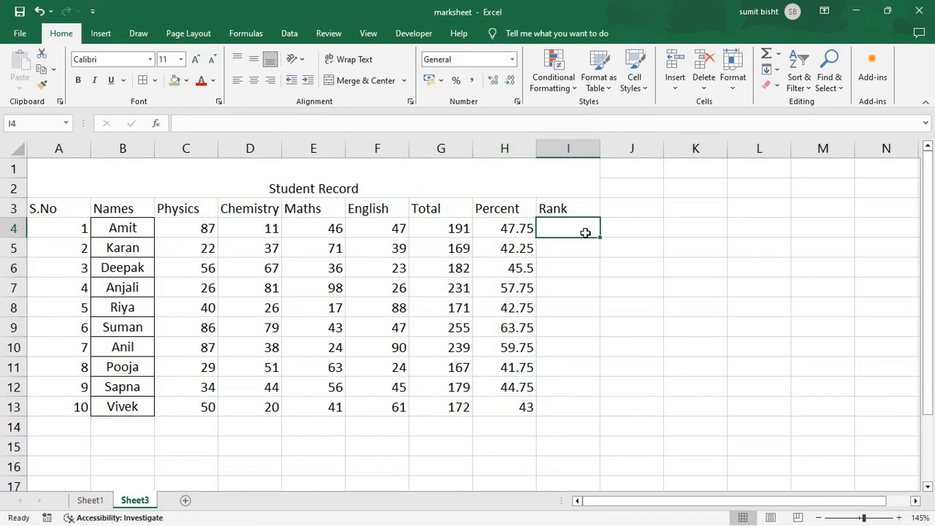
text(=rank)
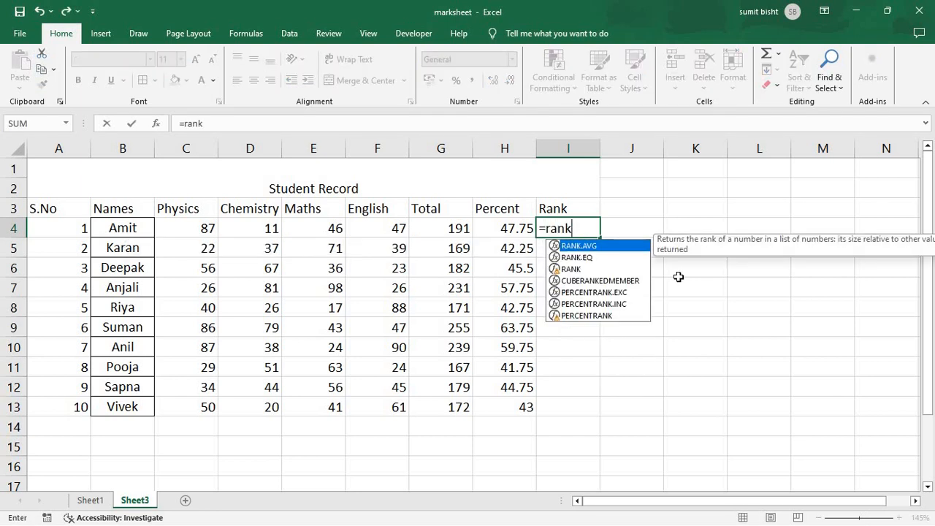
text(()
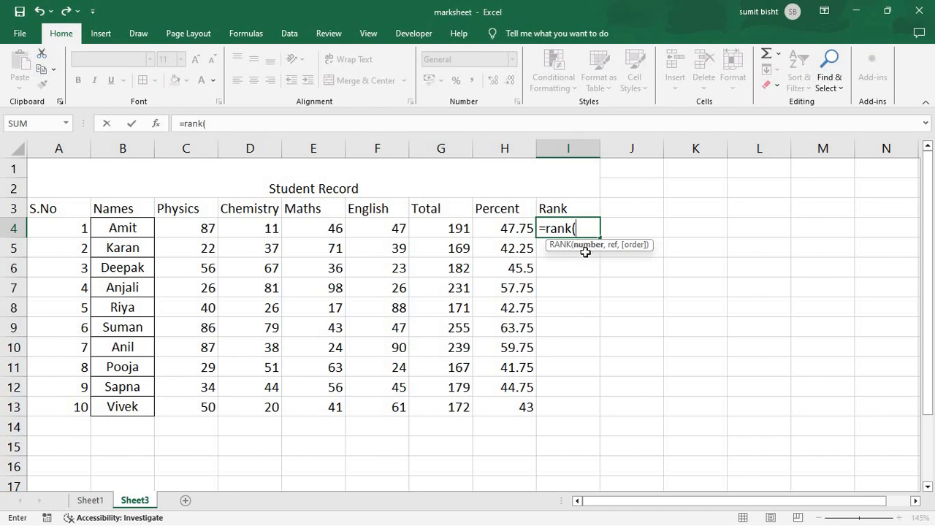
click(502, 229)
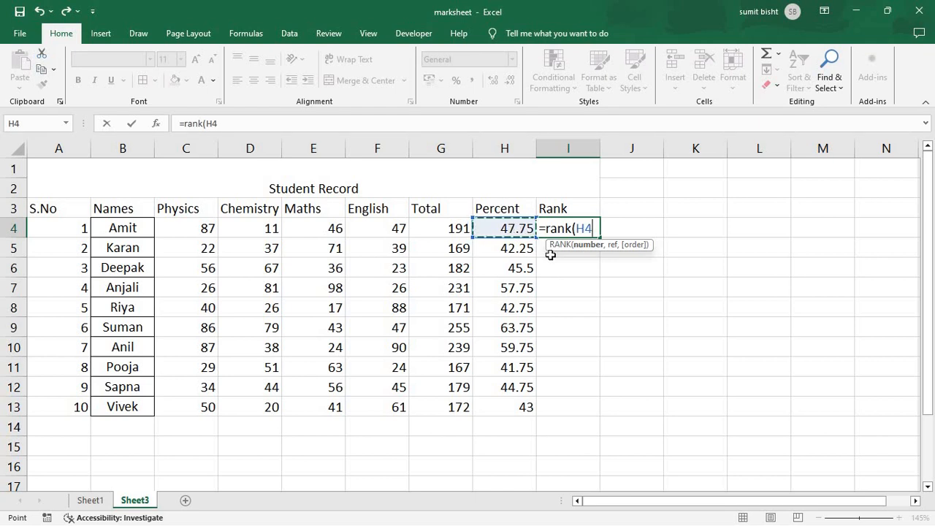
text(,)
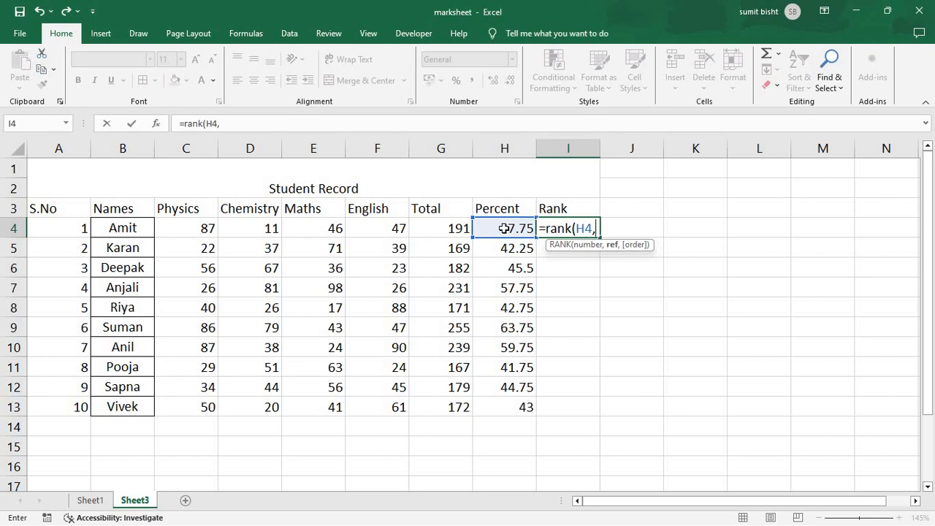
drag(504, 228, 504, 407)
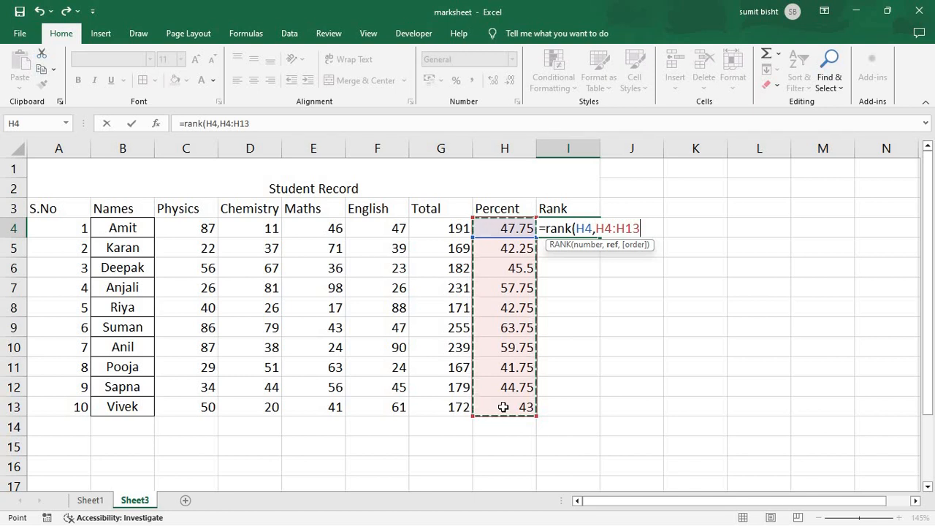
key(F4)
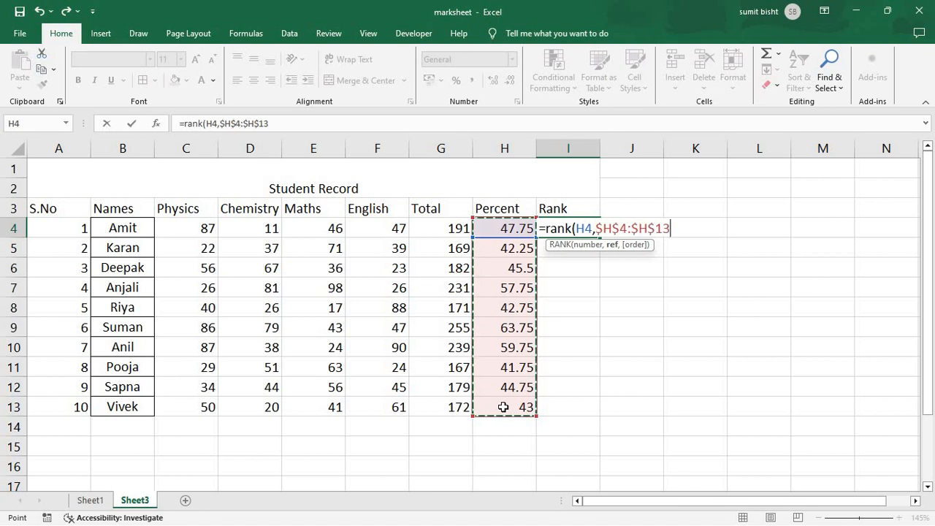
key(BackSpace)
key(BackSpace)
key(BackSpace)
key(BackSpace)
key(BackSpace)
key(BackSpace)
key(BackSpace)
key(BackSpace)
key(BackSpace)
key(BackSpace)
key(BackSpace)
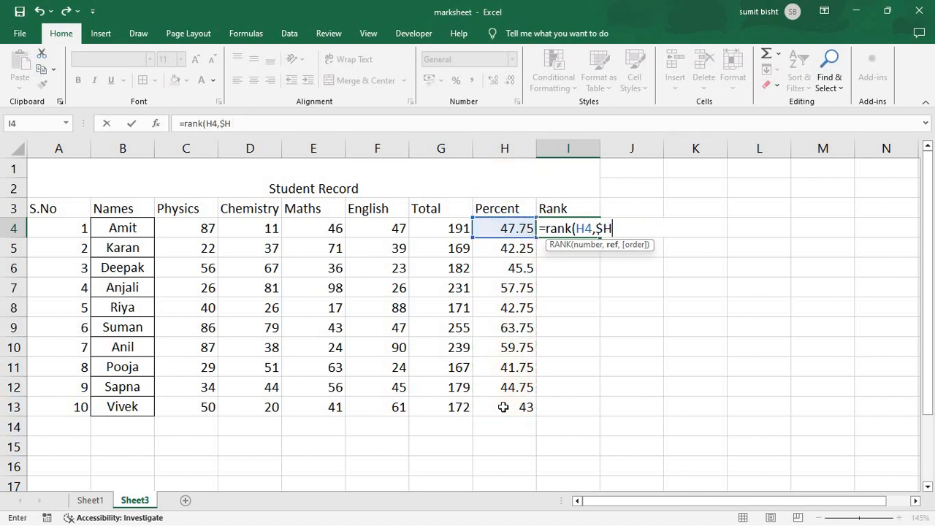
key(BackSpace)
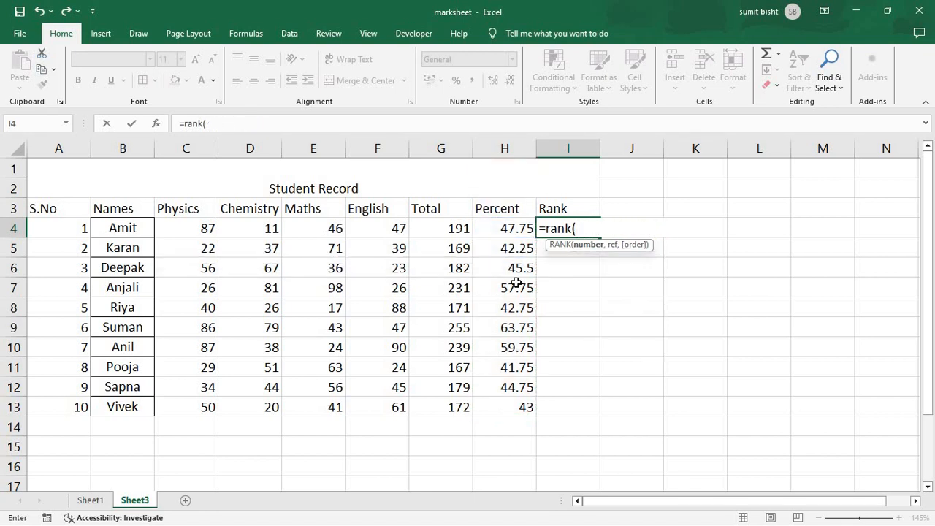
- Complete the Rank formula in I4 as =rank(H4,$H$4:$H$13), ranking H4 against the absolute Percent range
click(511, 228)
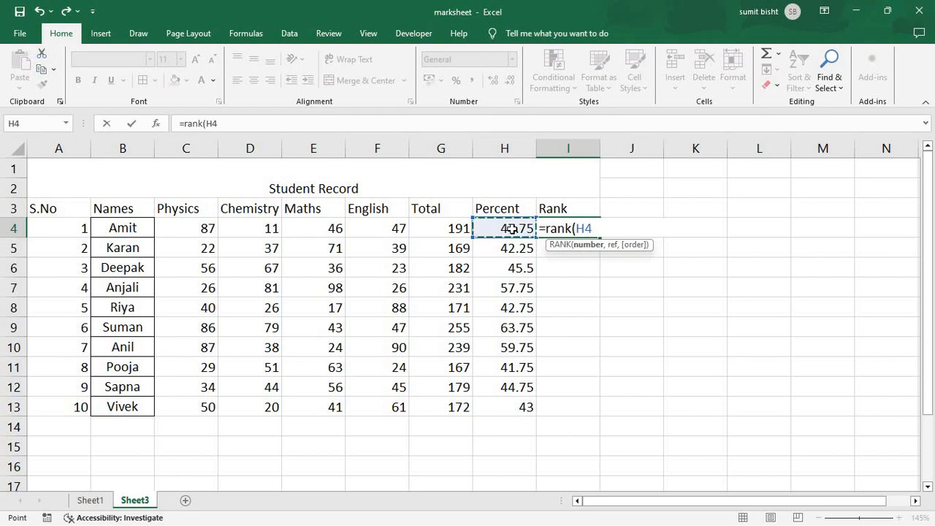
text(,)
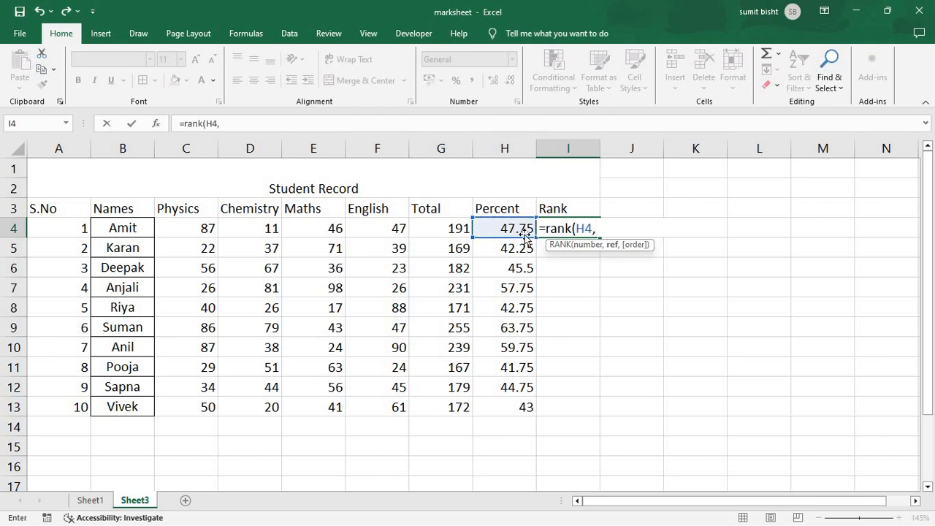
drag(527, 228, 526, 408)
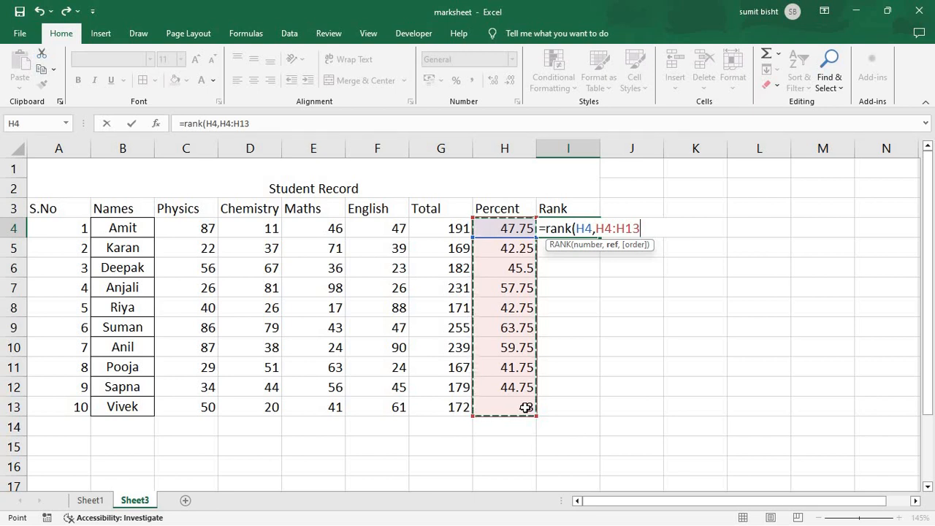
key(F4)
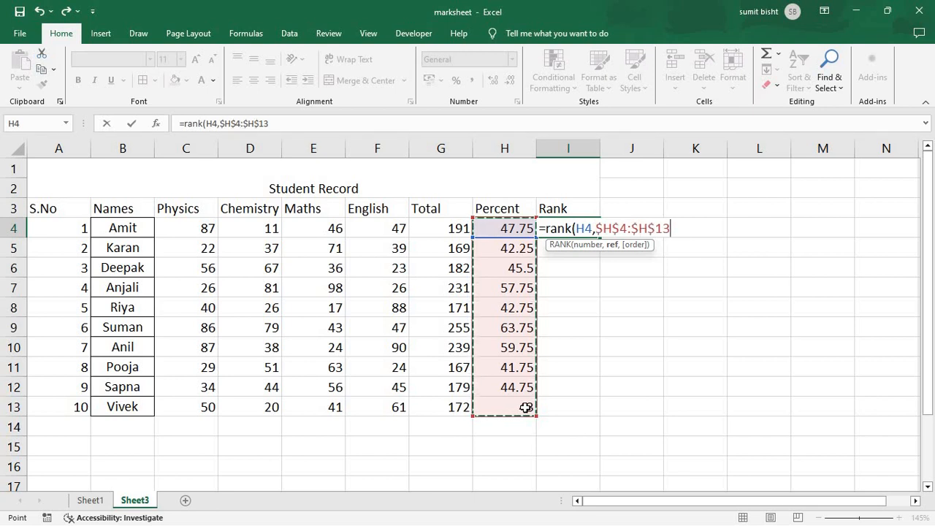
text())
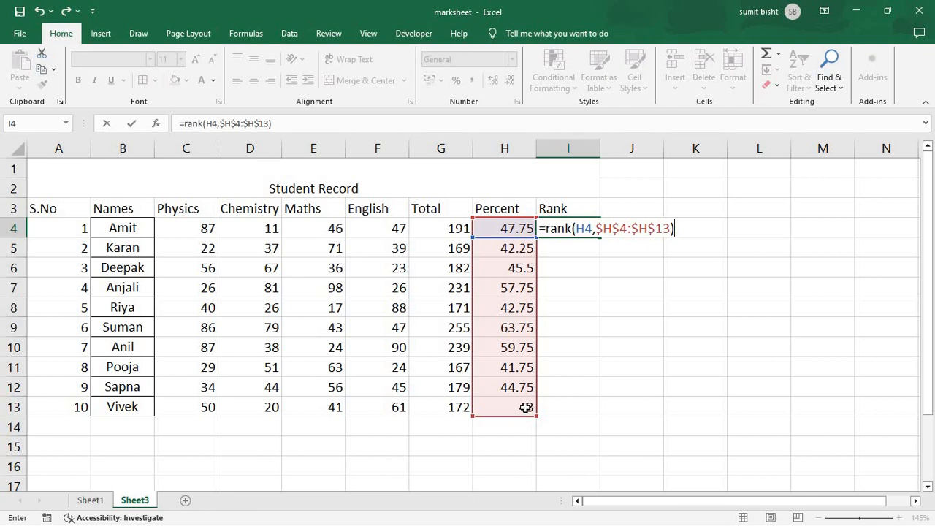
key(Return)
- Fill the Rank formula from I4 down through I13 for all students
click(589, 228)
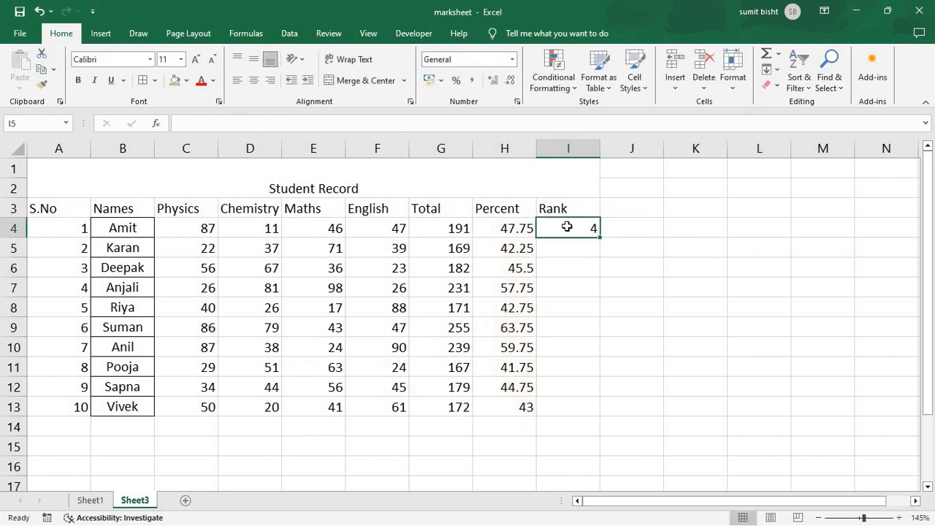
drag(601, 239, 600, 422)
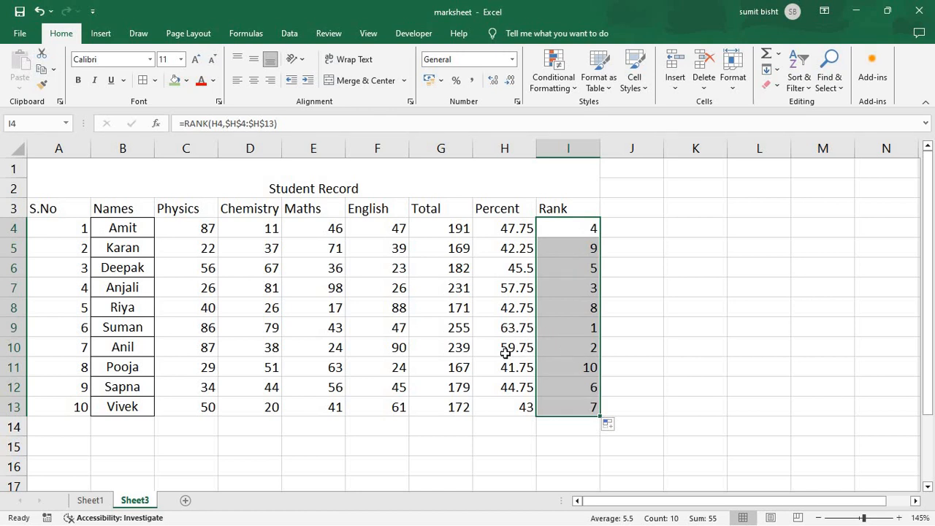
click(652, 372)
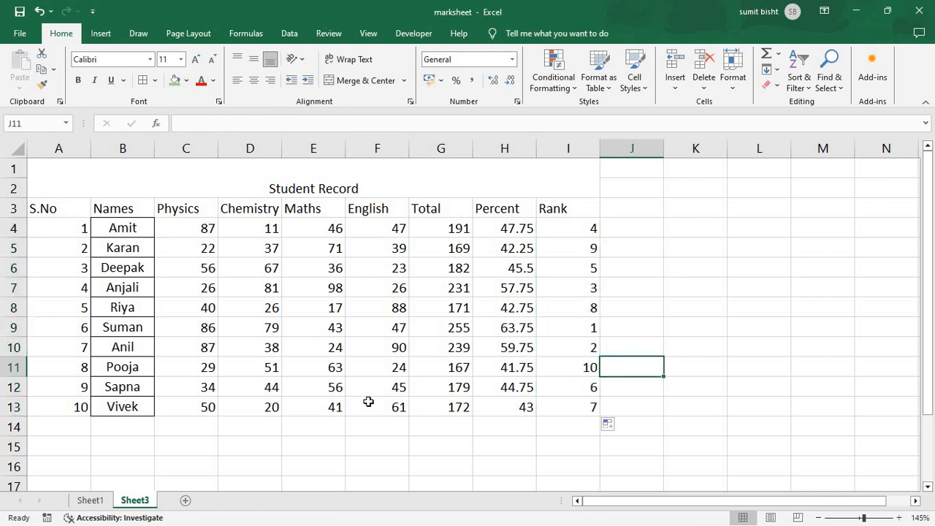
- Label cell B14, below the last student's name, as Average
click(141, 436)
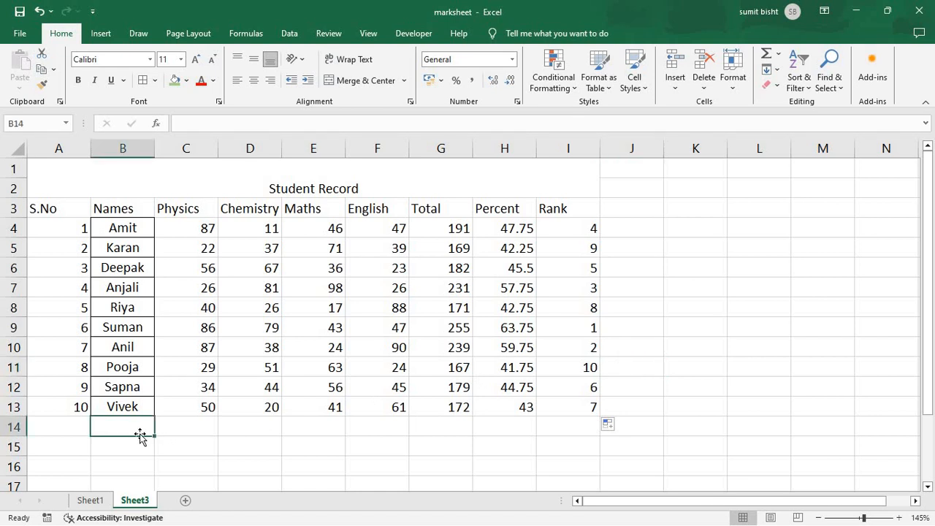
text(Averg)
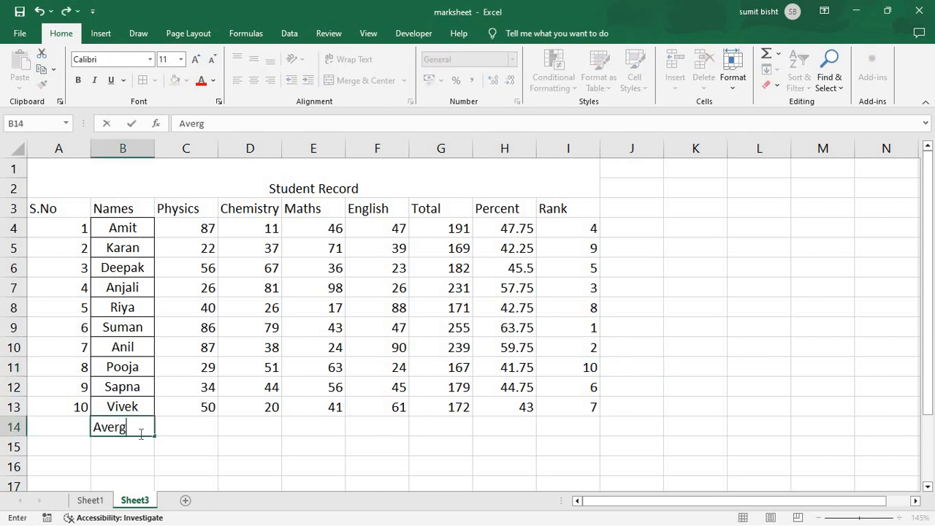
key(BackSpace)
text(age)
key(Tab)
- Average the Physics marks in C14 with =AVERAGE(C4:C13) and fill the formula across to F14 for the other subjects
text(=aver)
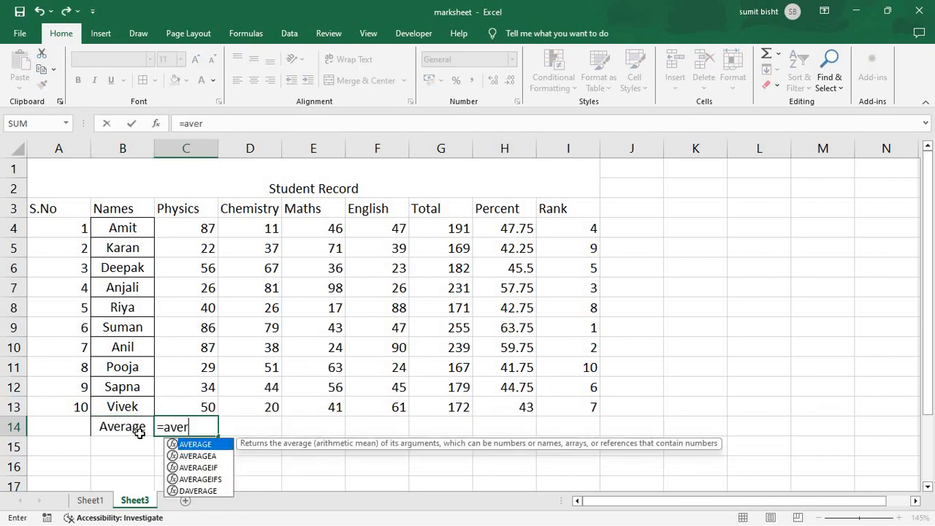
key(Tab)
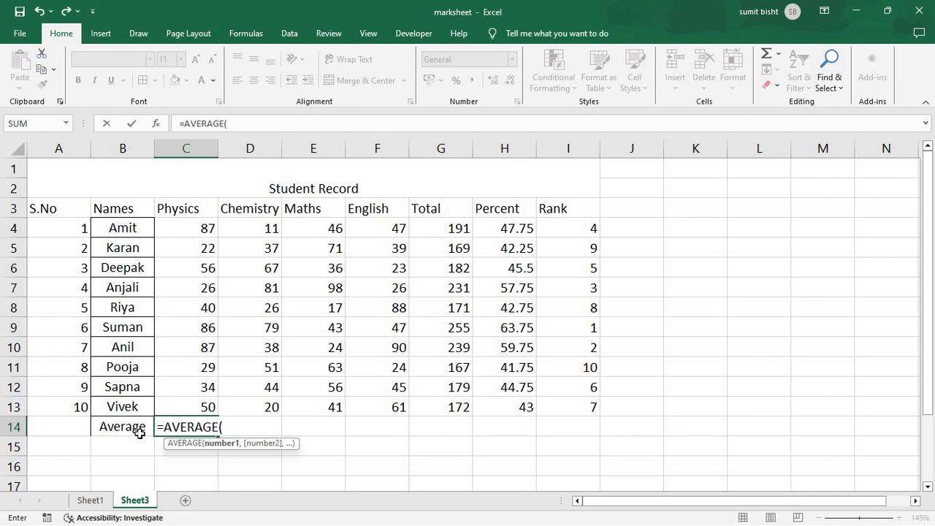
drag(211, 223, 205, 408)
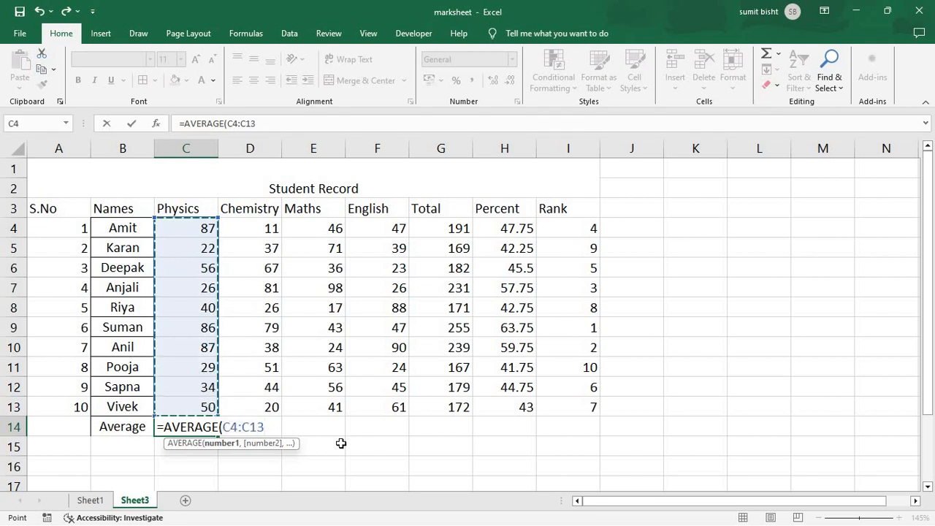
text())
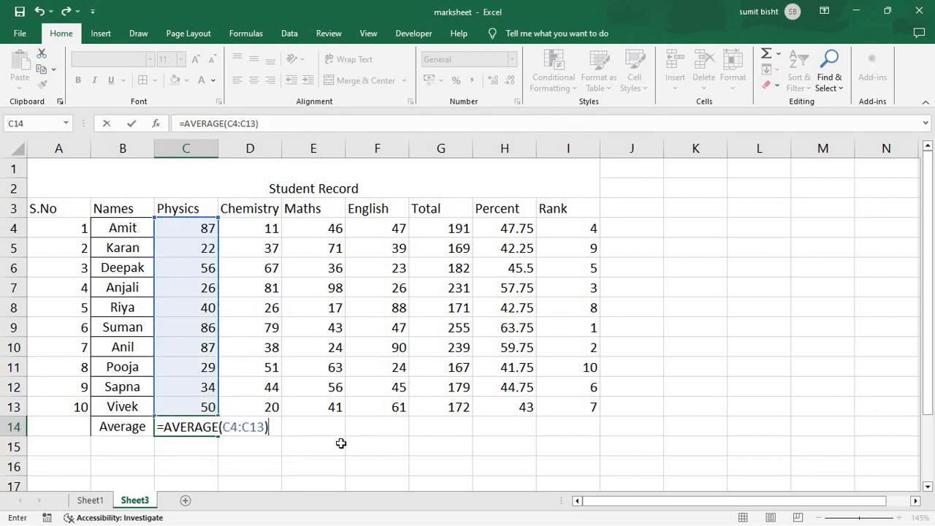
key(Return)
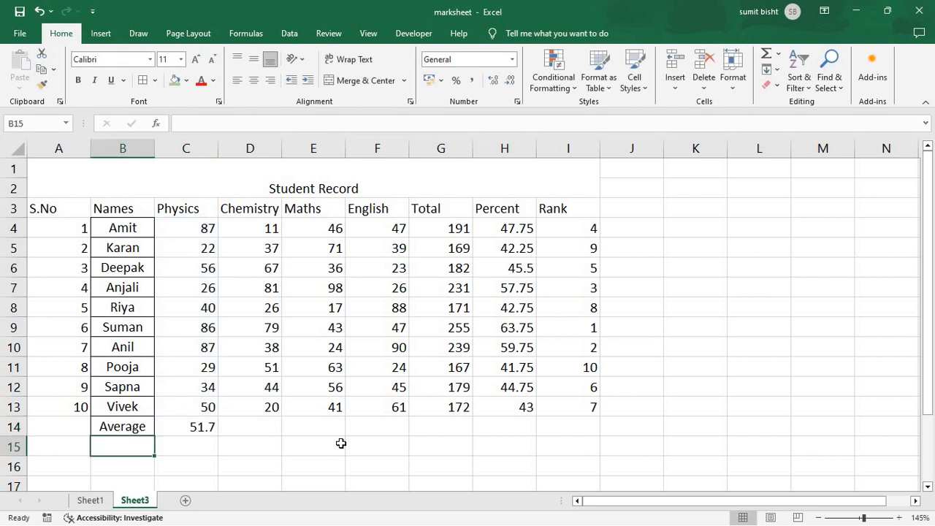
click(217, 429)
drag(220, 439, 423, 446)
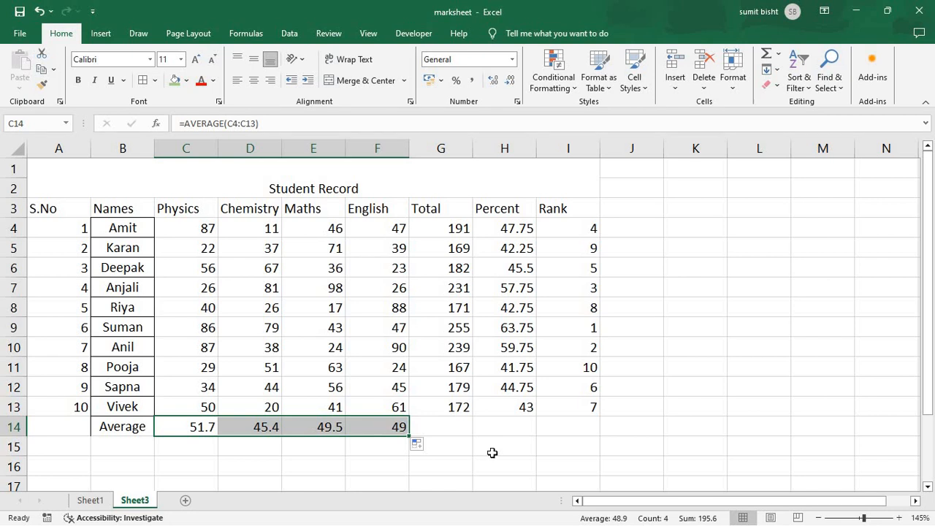
- Check the formatted marksheet on Sheet1 for reference, and middle-align and centre all contents of A1:I14 on Sheet3
click(89, 500)
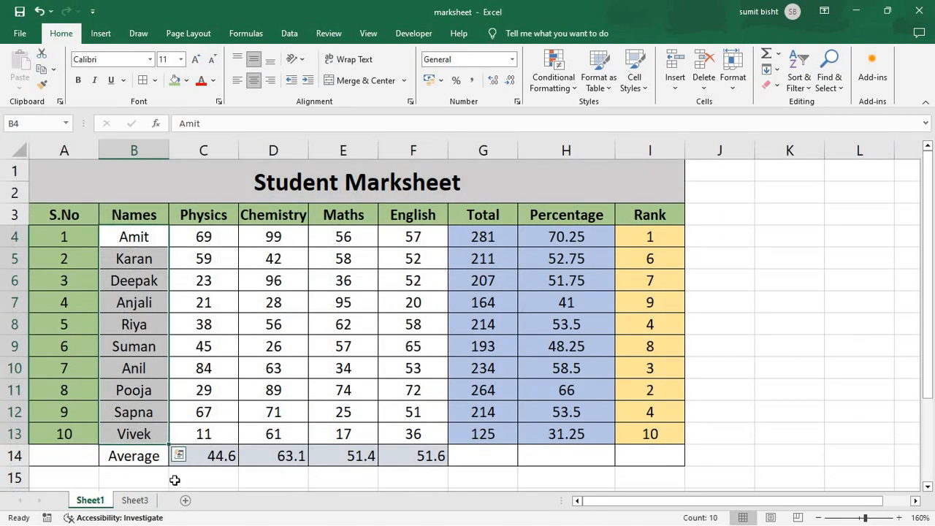
click(137, 502)
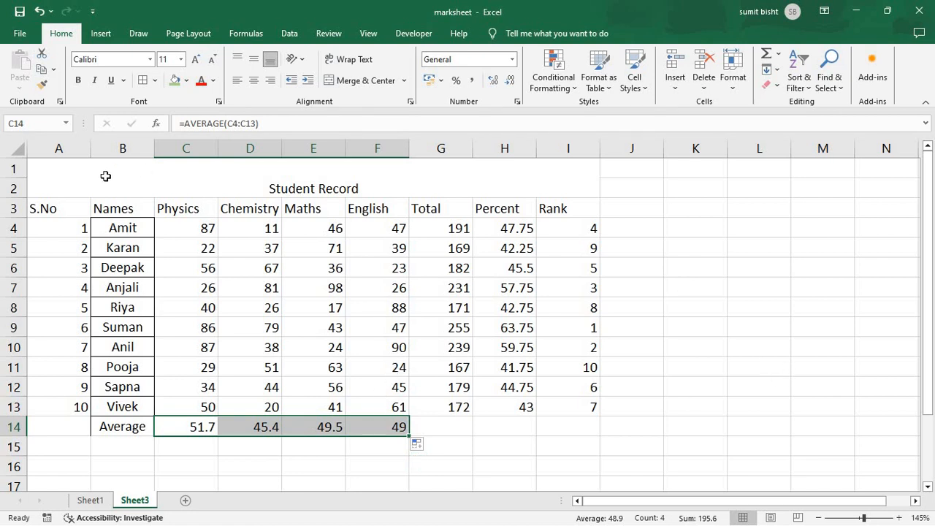
drag(115, 194, 442, 419)
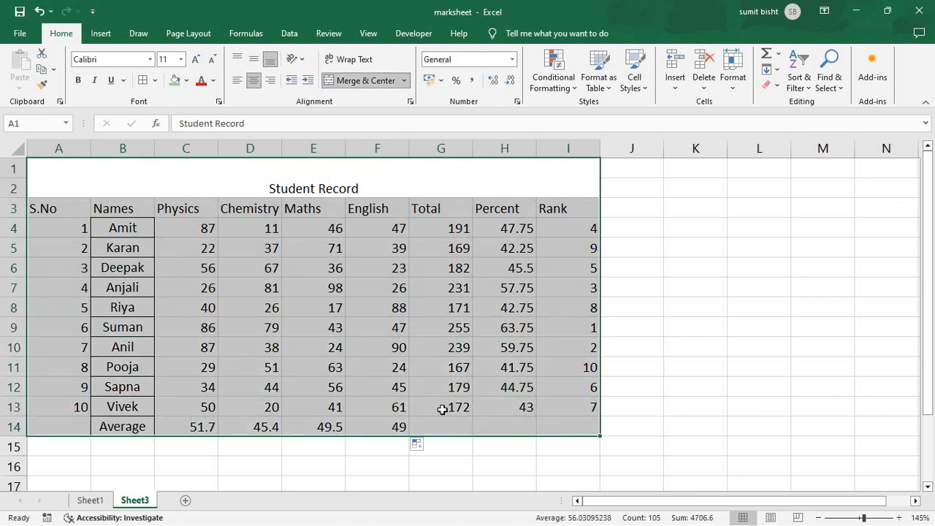
click(255, 63)
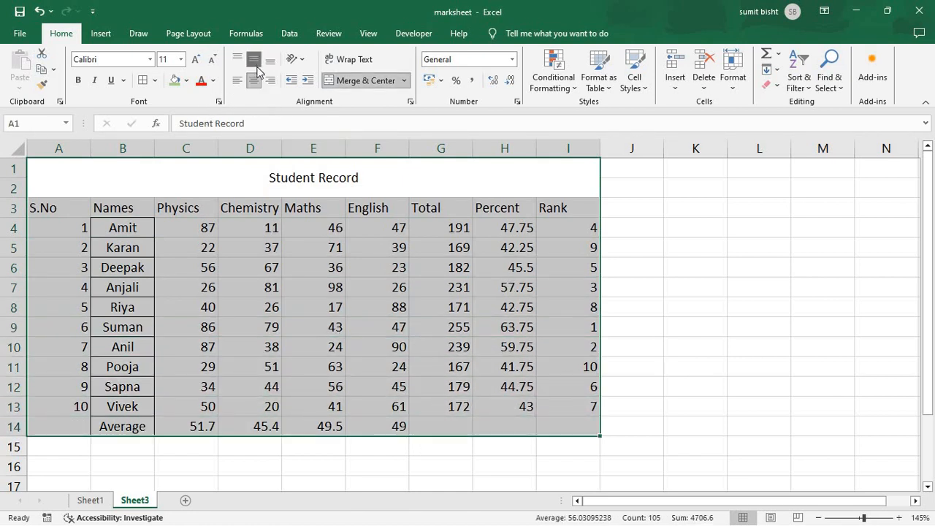
click(253, 81)
click(237, 81)
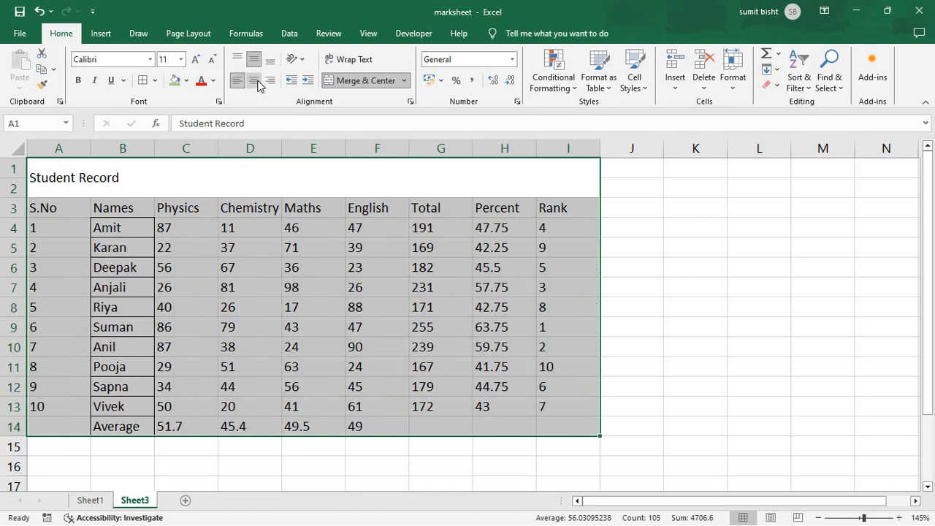
click(269, 80)
click(254, 80)
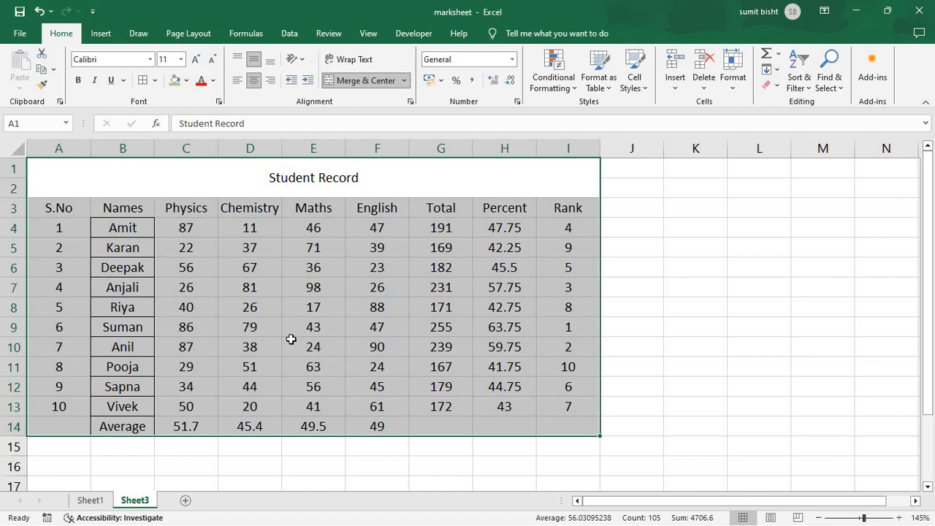
- Apply all borders to the whole marksheet table, A1:I14
click(155, 81)
click(181, 199)
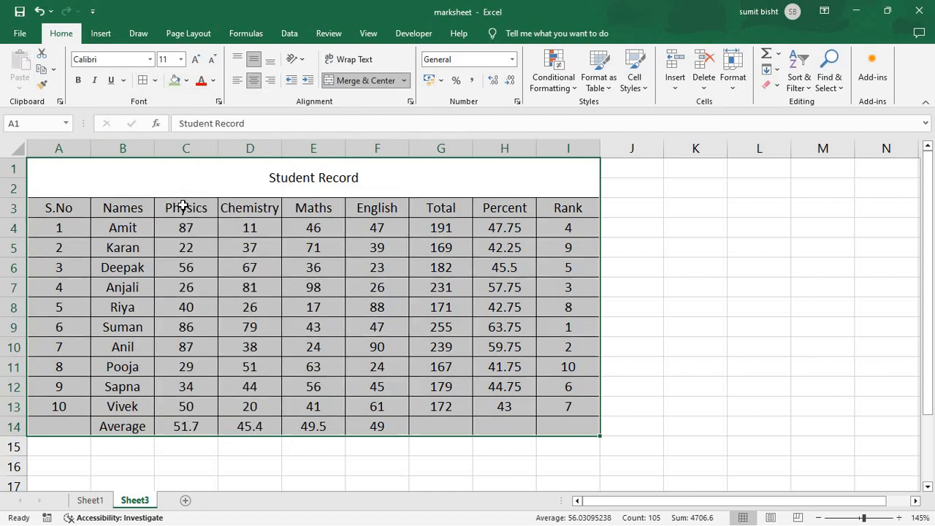
click(215, 268)
- Set the Student Record title in the merged A1 cell to font size 16 and give it a light grey fill
click(300, 178)
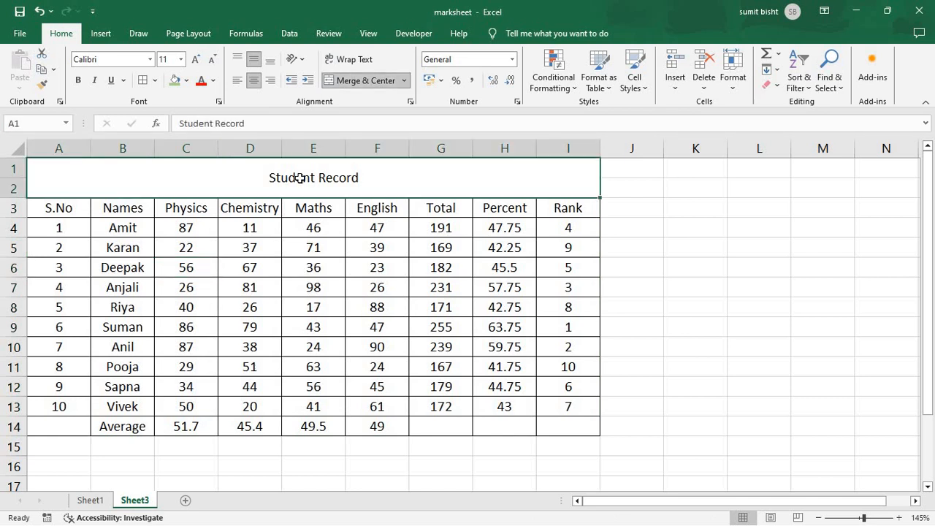
click(180, 60)
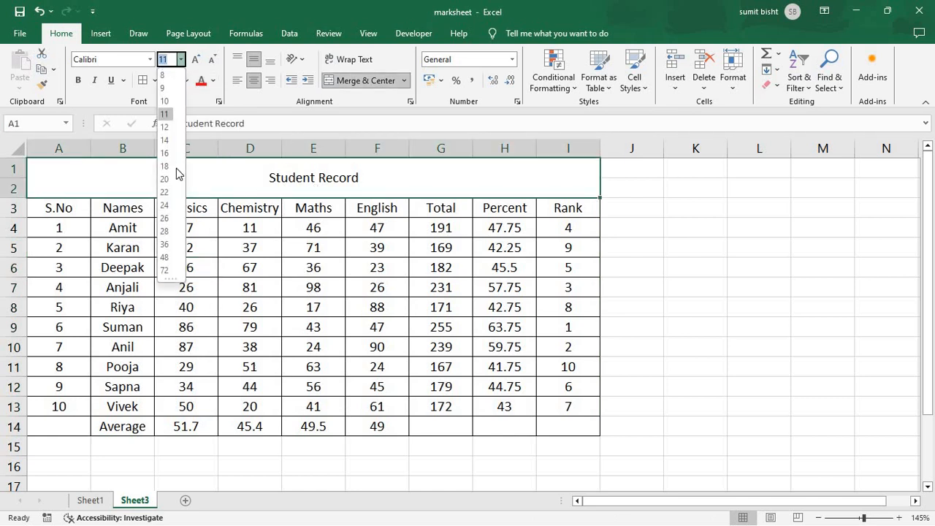
click(165, 153)
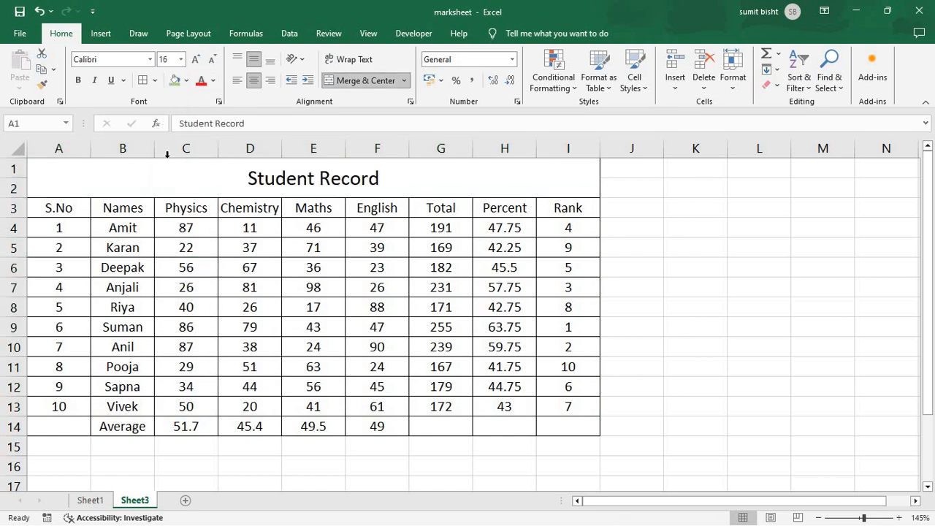
click(187, 81)
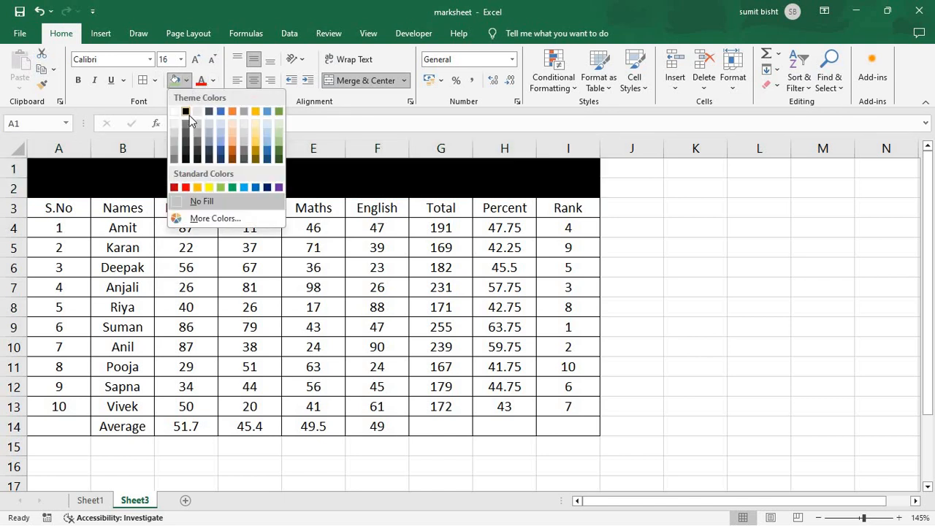
click(243, 133)
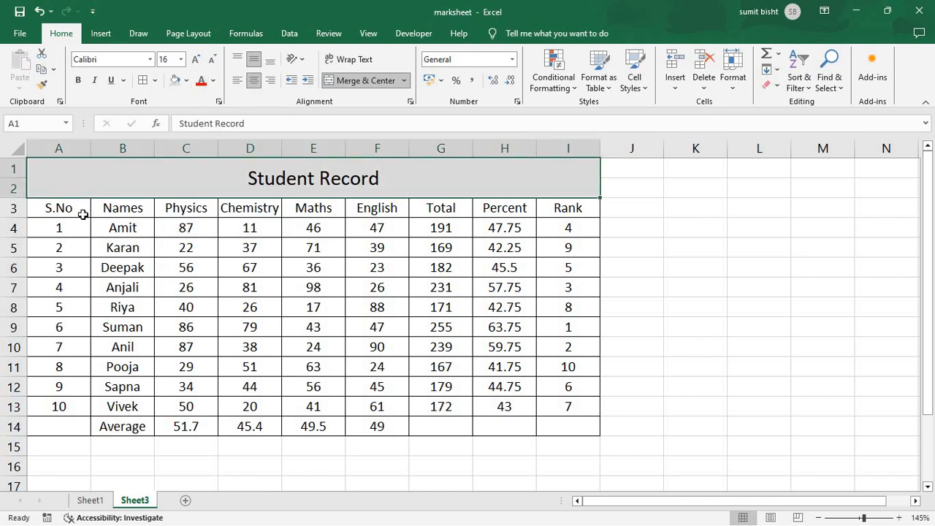
- Fill the header row A3:I3 with light green and the rank cells I4:I13 with light gold
drag(67, 208, 544, 207)
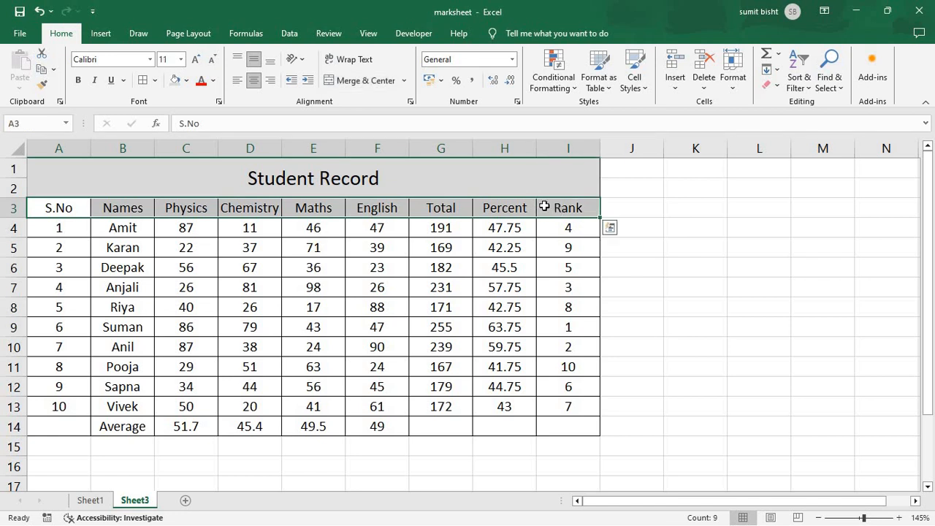
click(187, 80)
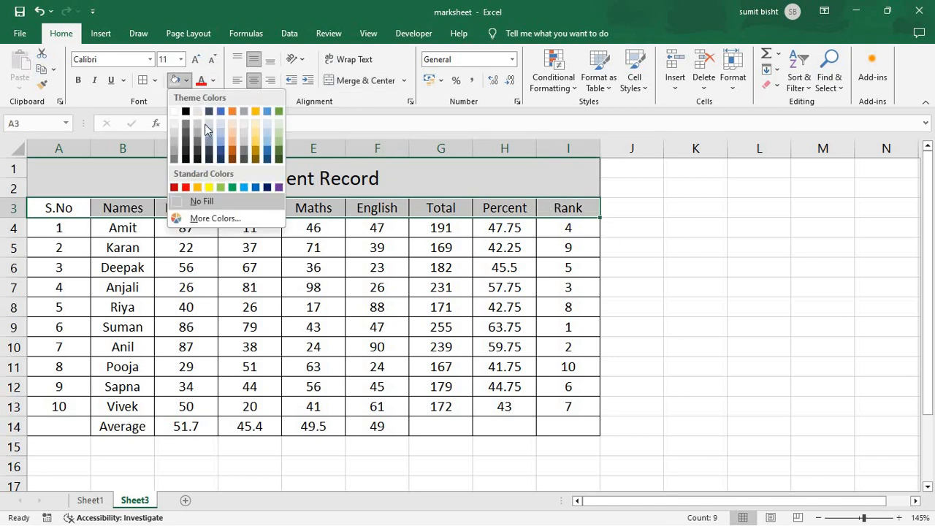
click(280, 143)
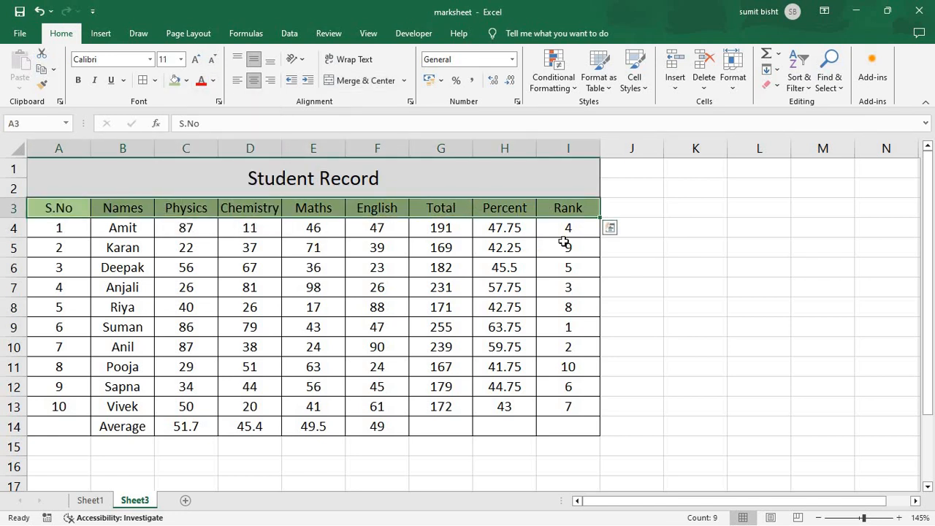
drag(567, 230, 584, 408)
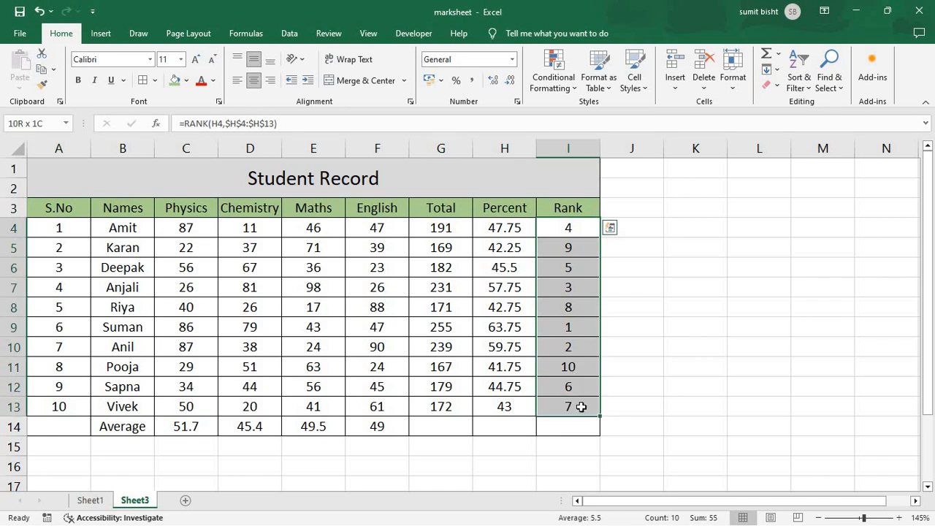
click(186, 81)
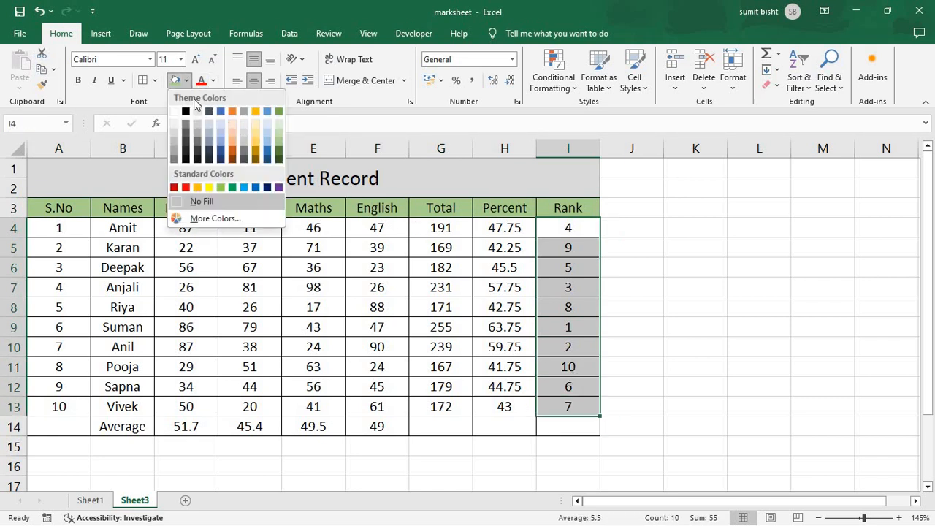
click(256, 149)
- Fill the average cells B14:F14 with medium light blue and the student name cells B4:B13 with light orange
drag(145, 422, 376, 429)
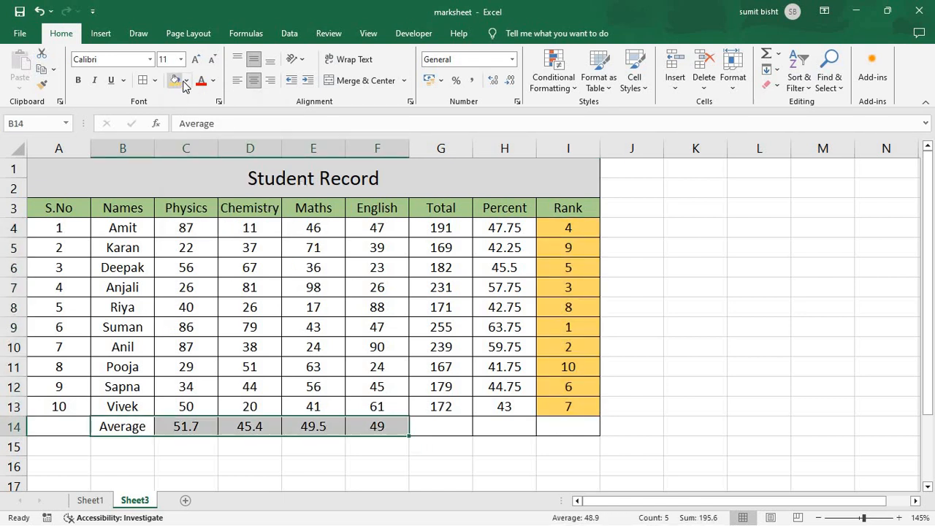
click(186, 80)
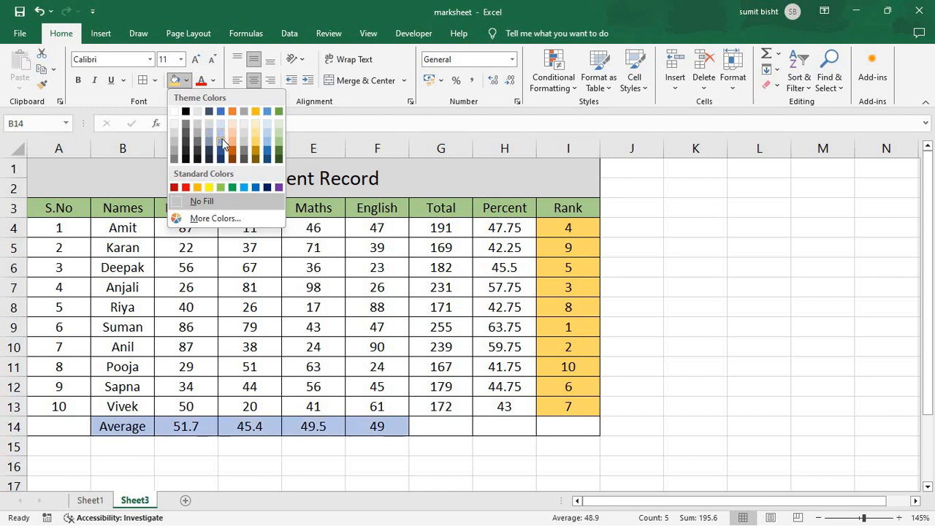
click(207, 127)
drag(128, 223, 134, 402)
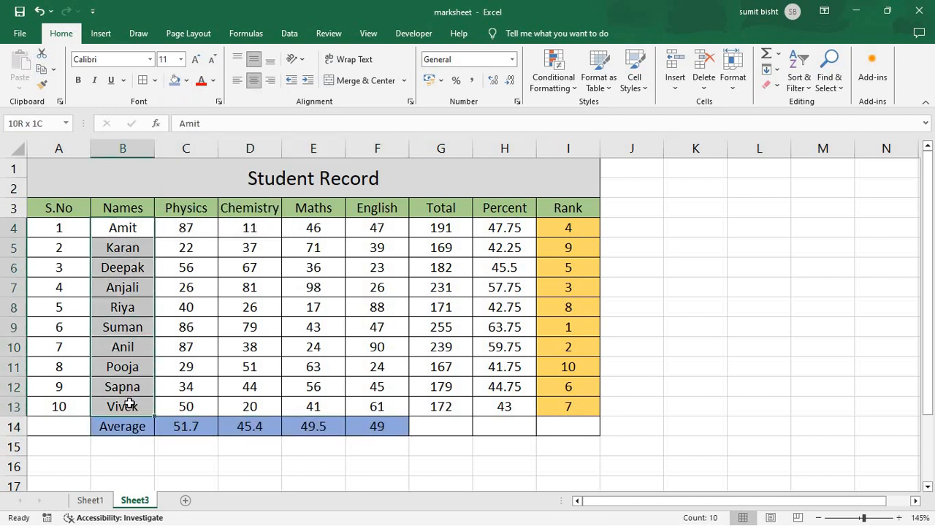
click(185, 80)
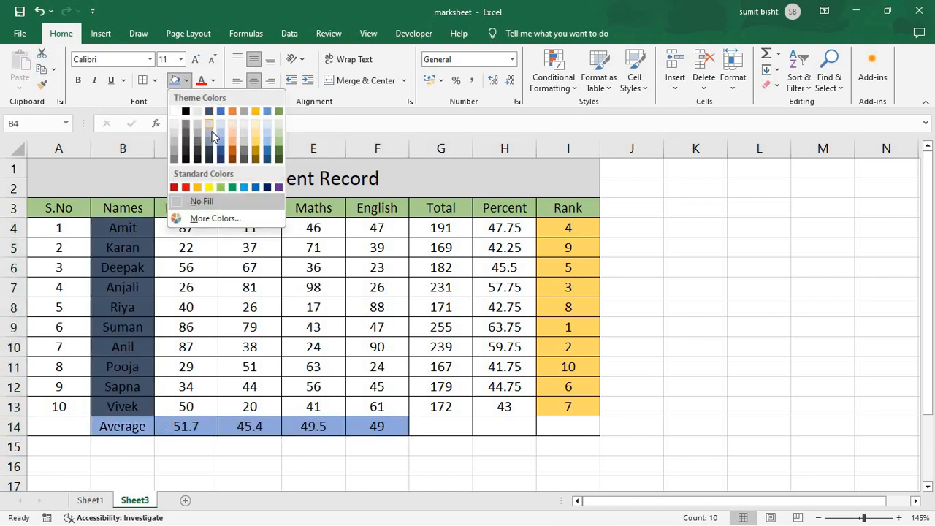
click(233, 130)
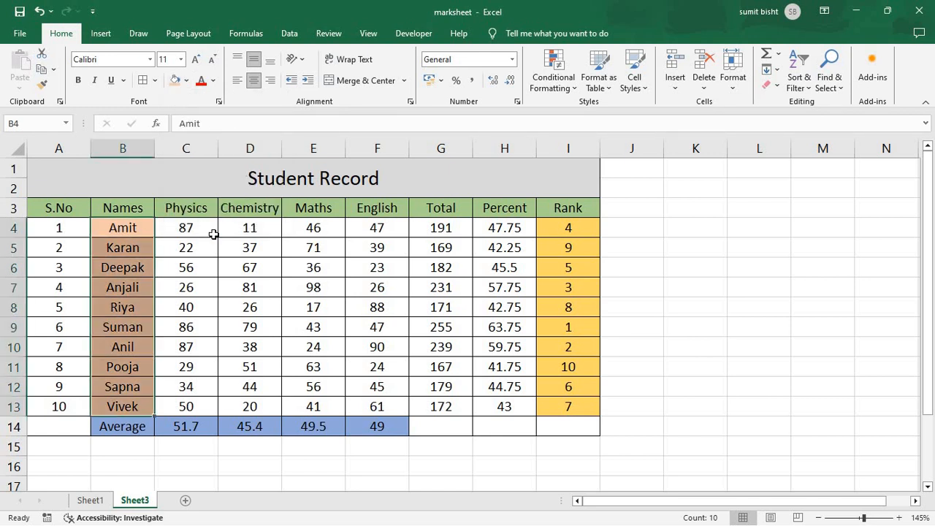
- Change the font colour of the totals and percents in G4:H13 to dark green
drag(459, 233, 509, 407)
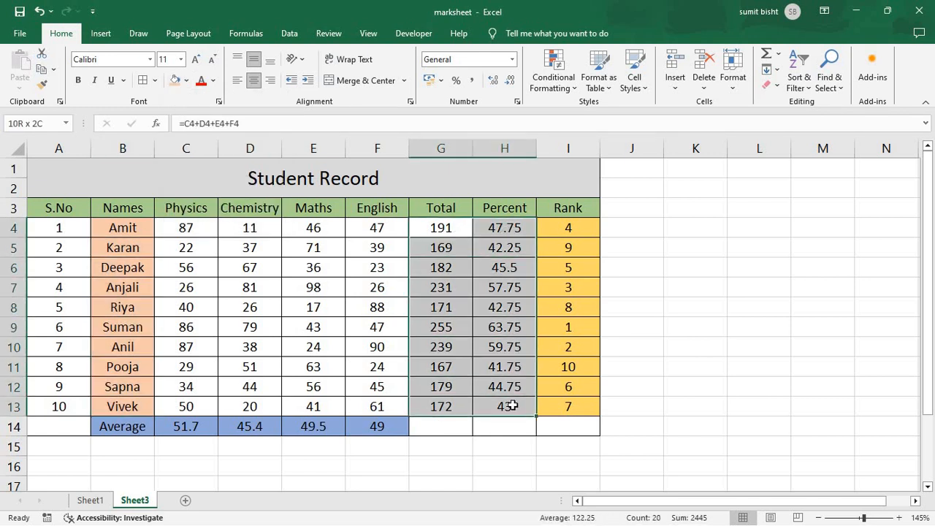
click(212, 80)
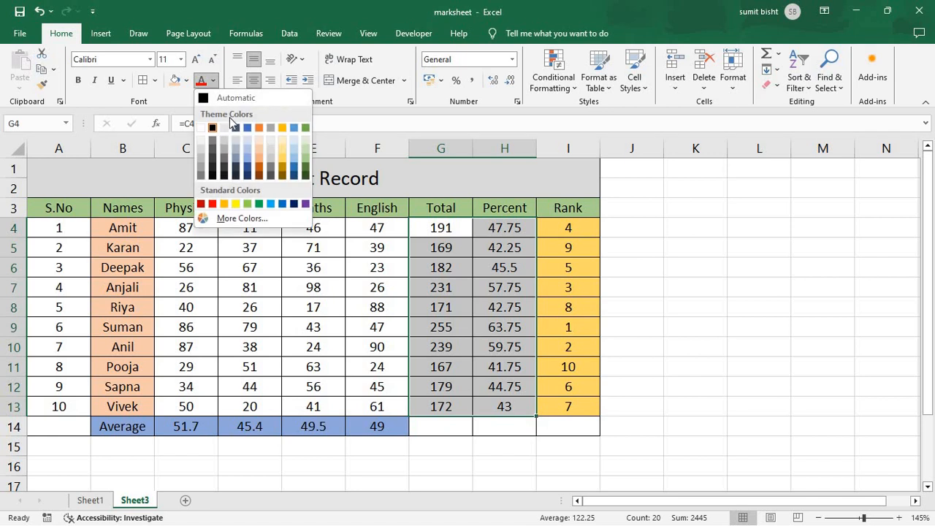
click(305, 178)
click(177, 213)
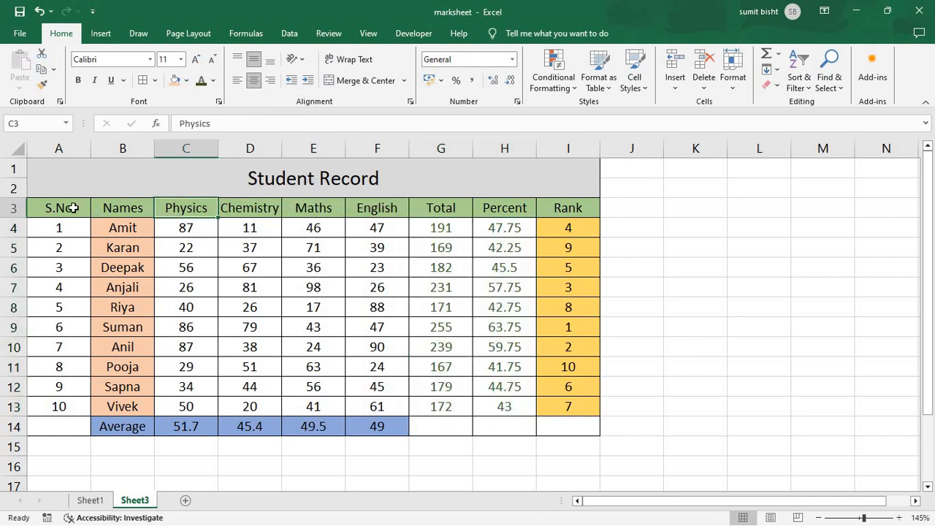
- Make the Student Record title and the header row beneath it bold
drag(69, 170, 65, 206)
key(ctrl+b)
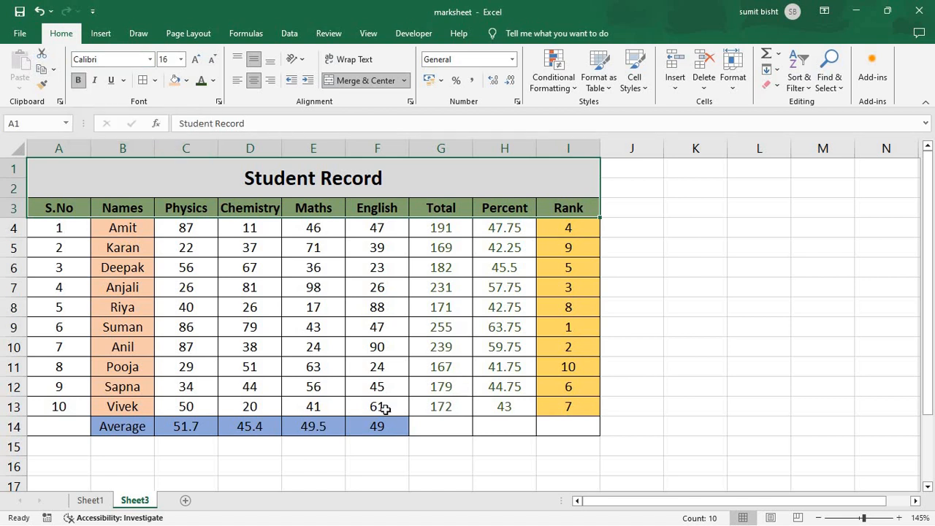
click(269, 464)
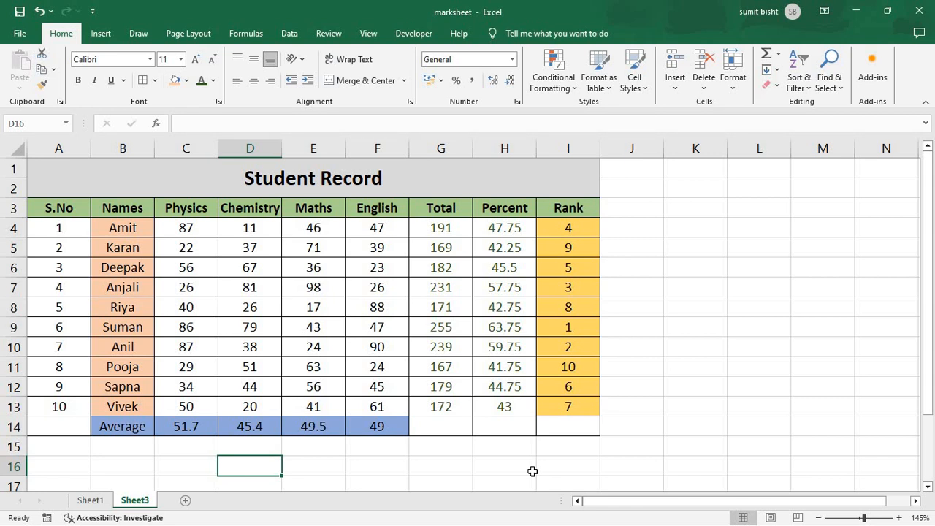
- Try the Percentage number format with no decimal places on the percent values in H4:H13
drag(515, 238, 511, 409)
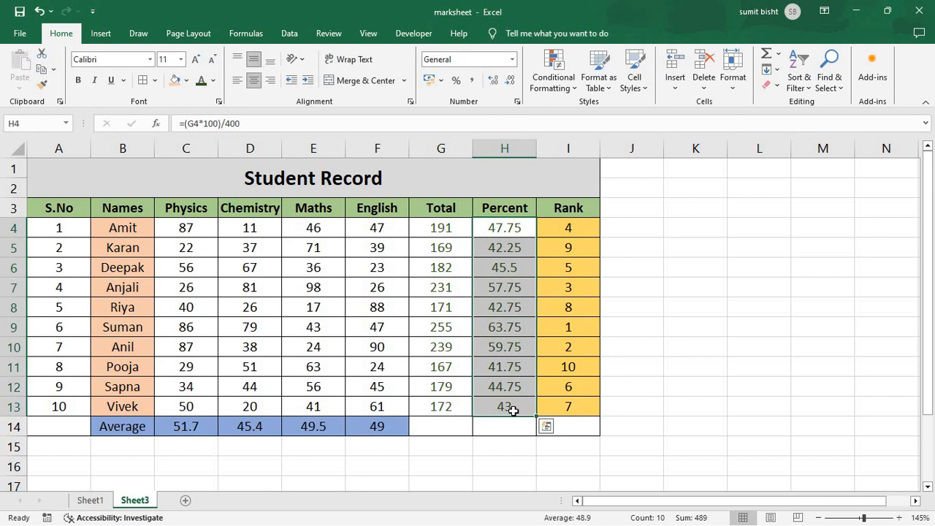
click(512, 59)
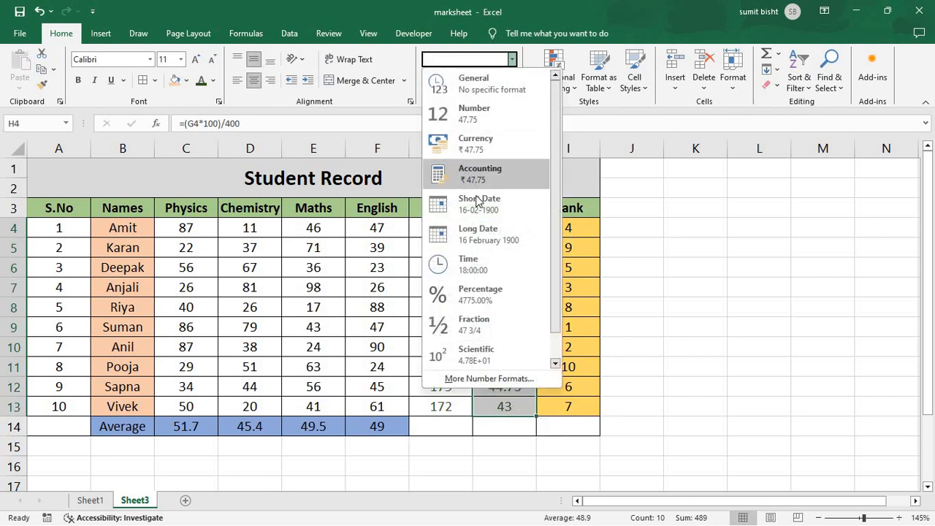
click(481, 293)
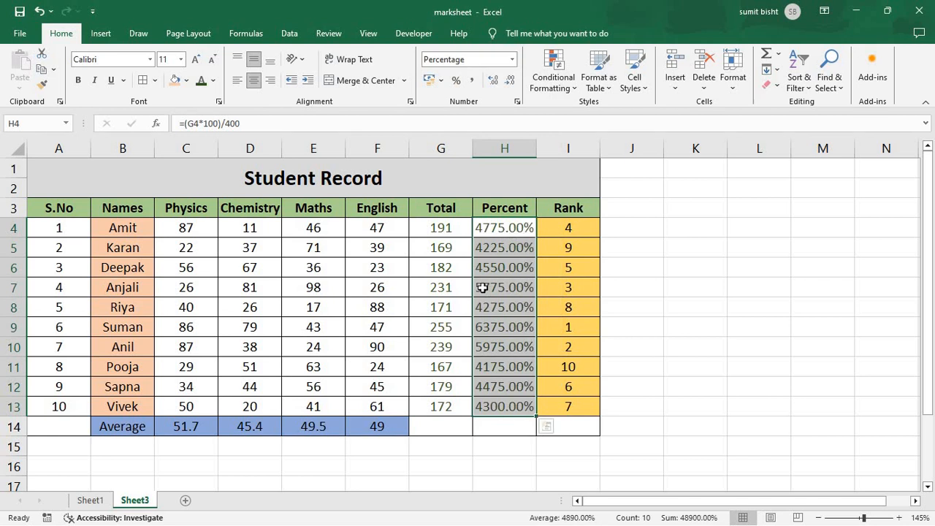
click(510, 82)
click(510, 82)
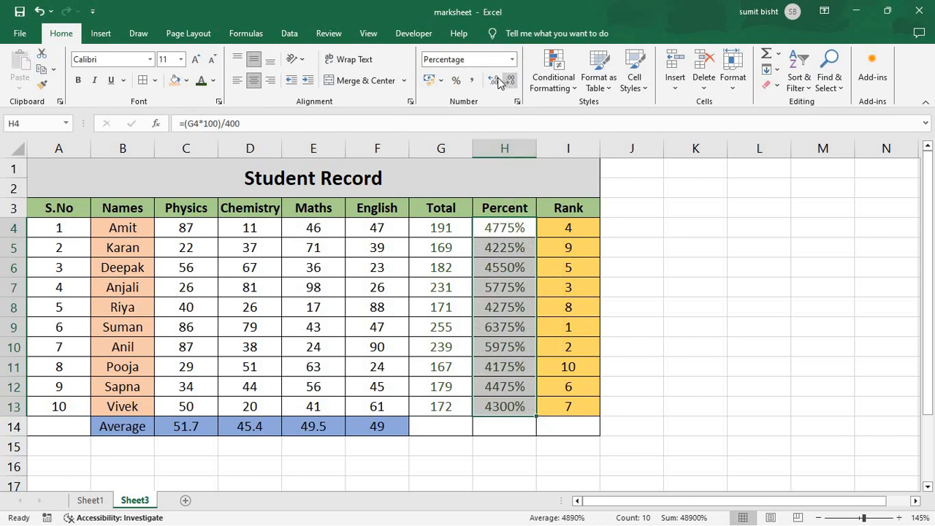
- Try three decimal places on the H4:H13 percentages, and reduce them to none again
click(496, 80)
click(495, 80)
click(496, 80)
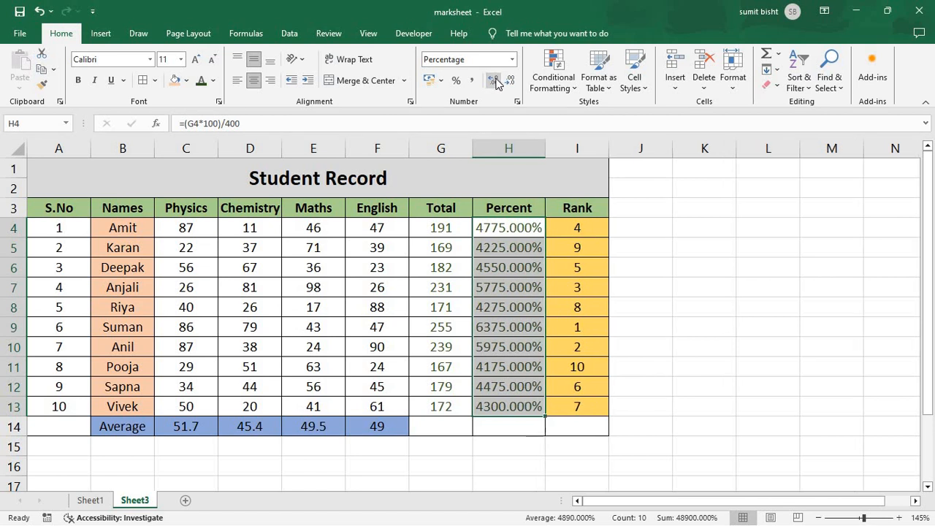
click(510, 82)
click(510, 82)
click(510, 80)
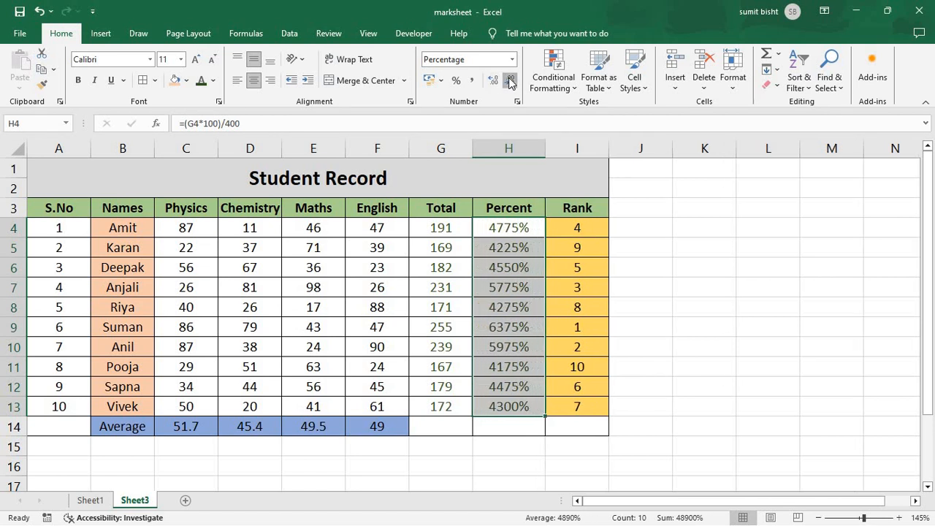
click(514, 60)
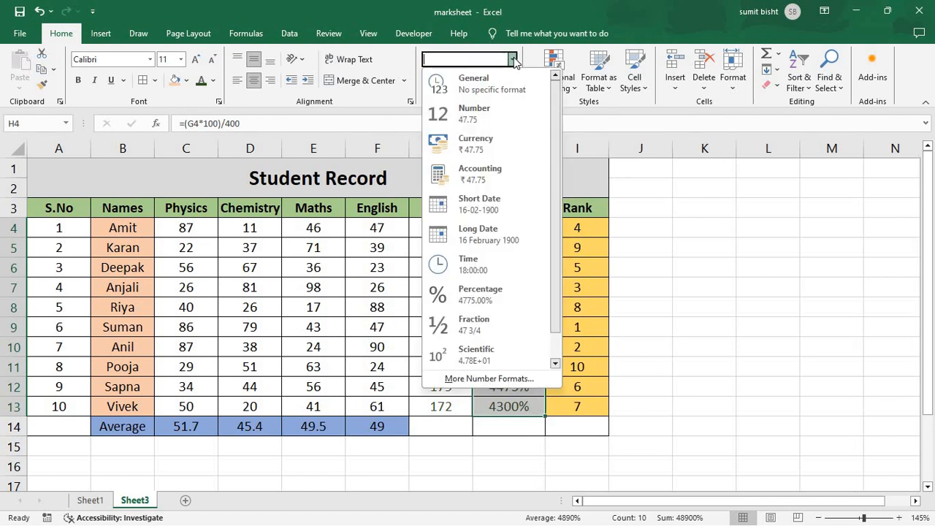
click(661, 217)
click(523, 228)
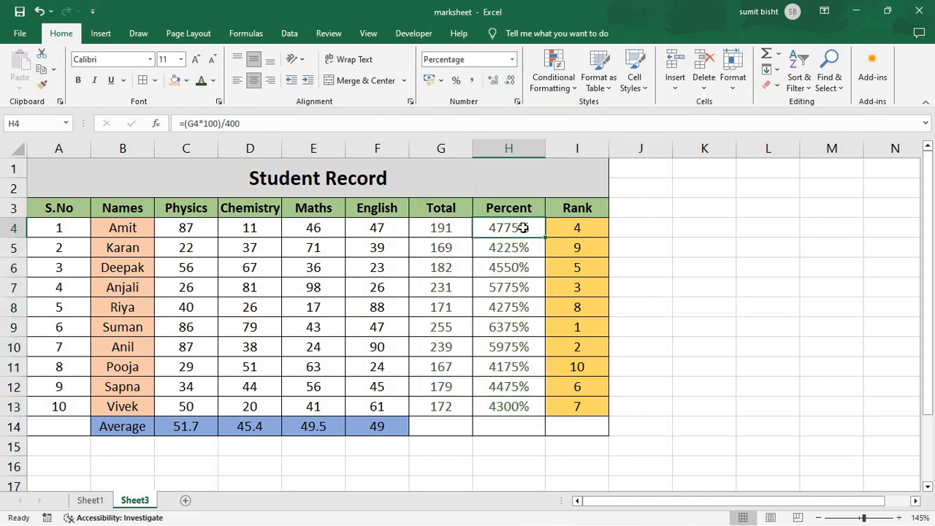
- Undo the decimal-place changes and the Percentage format on H4:H13 to restore the General format
key(ctrl+z)
key(ctrl+z)
key(ctrl+z)
key(ctrl+z)
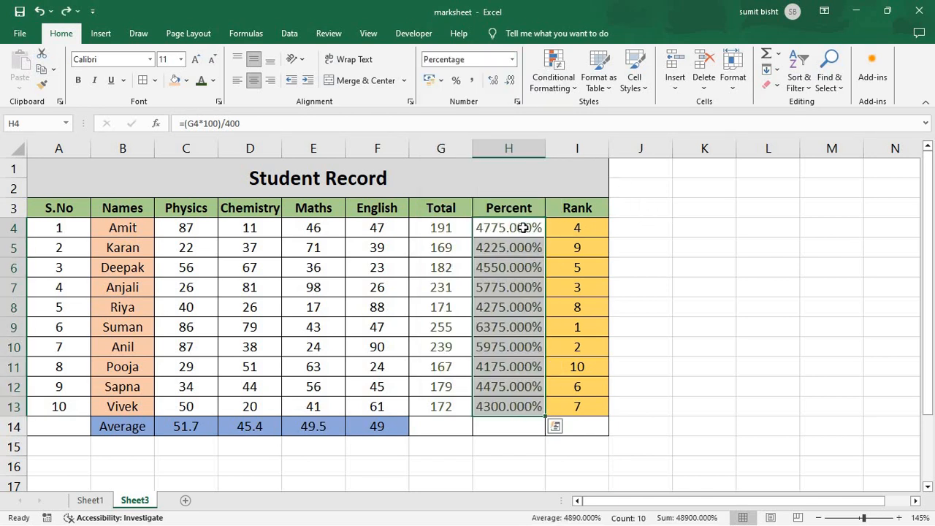
key(ctrl+z)
key(ctrl+z)
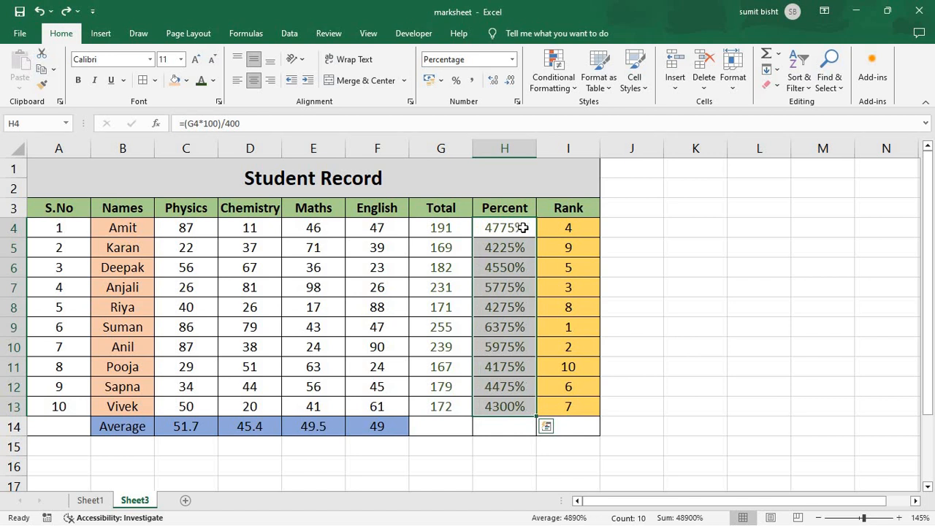
key(ctrl+z)
key(ctrl+z)
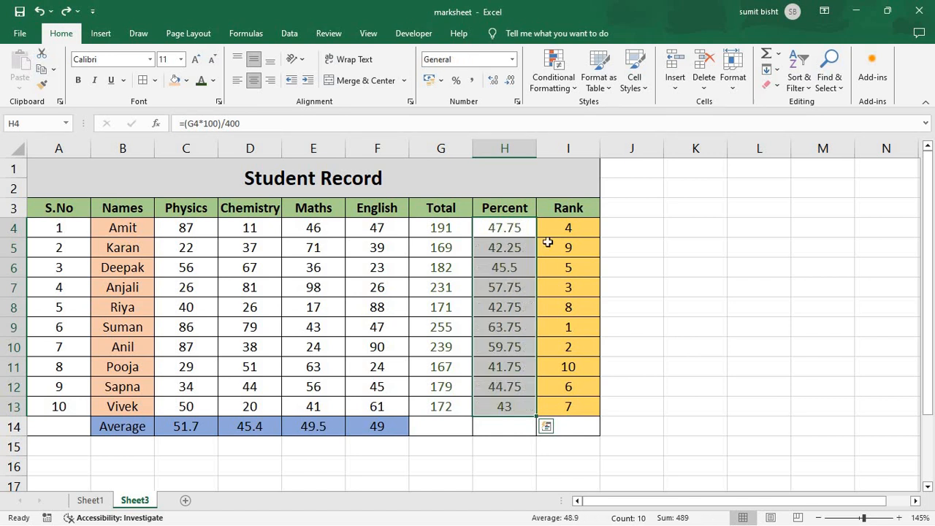
click(586, 247)
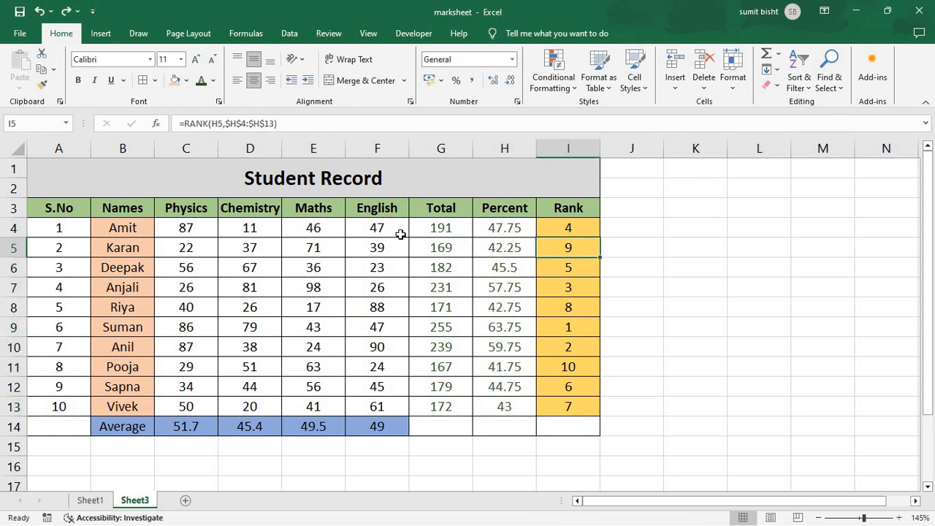
click(457, 233)
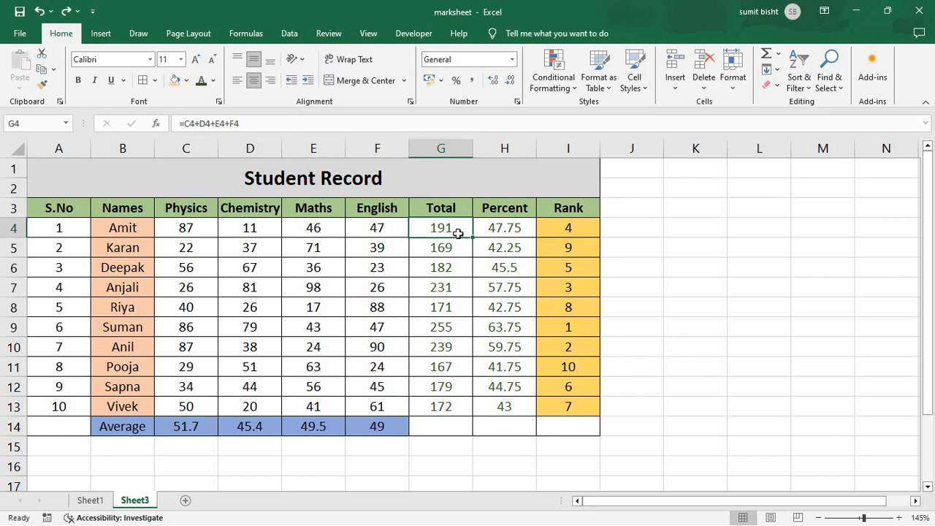
key(ctrl+1)
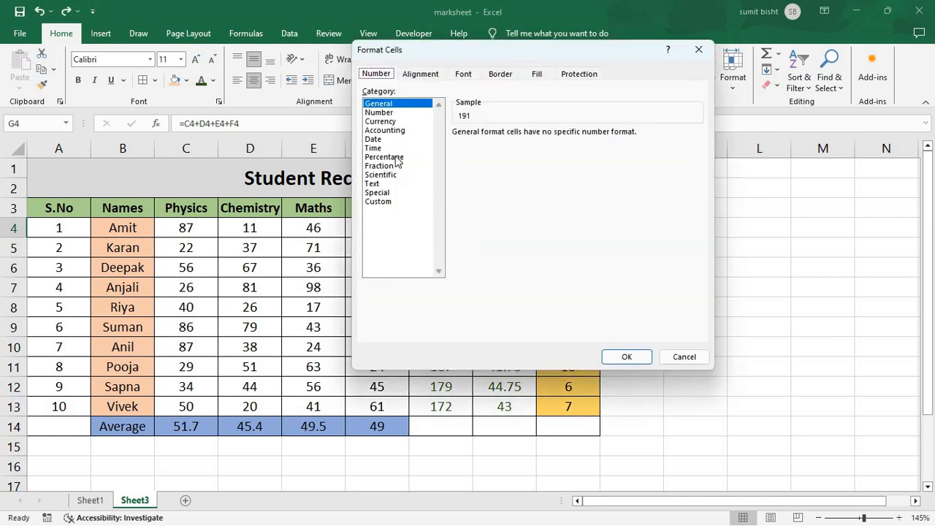
click(379, 112)
click(385, 130)
click(372, 183)
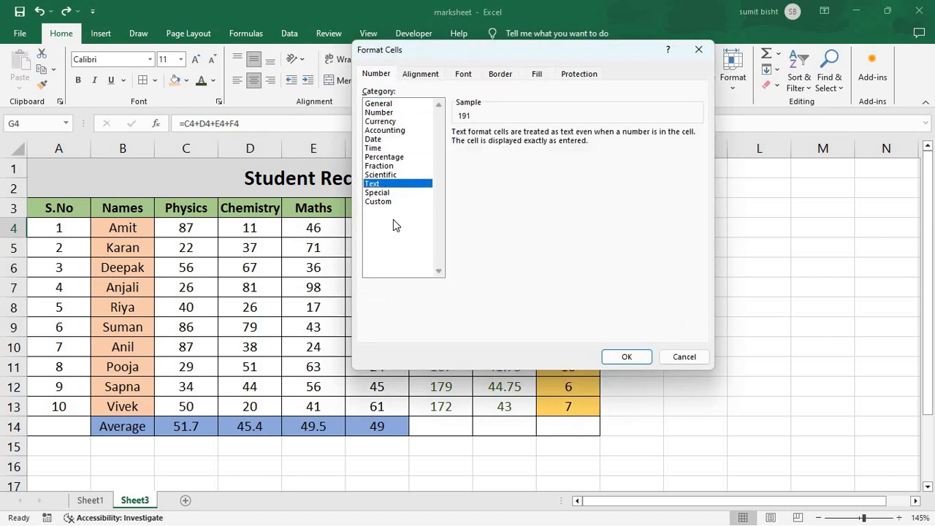
click(687, 356)
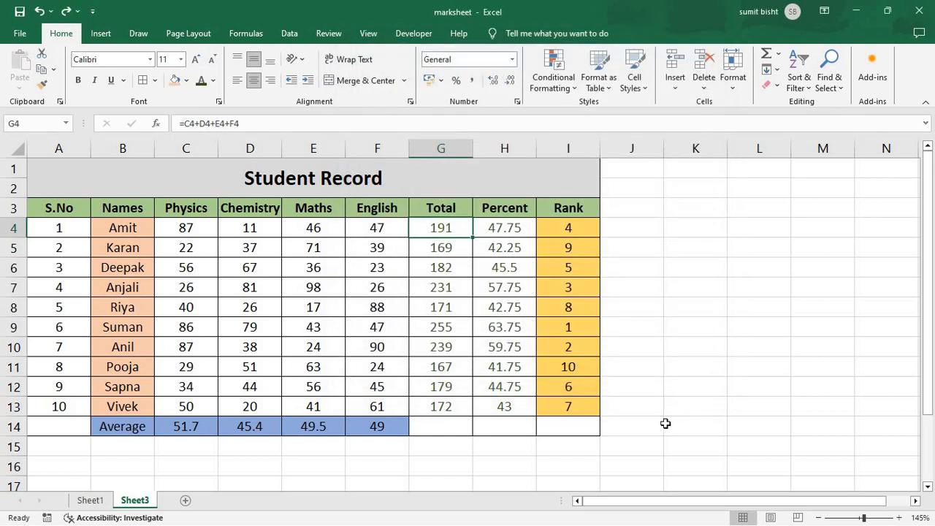